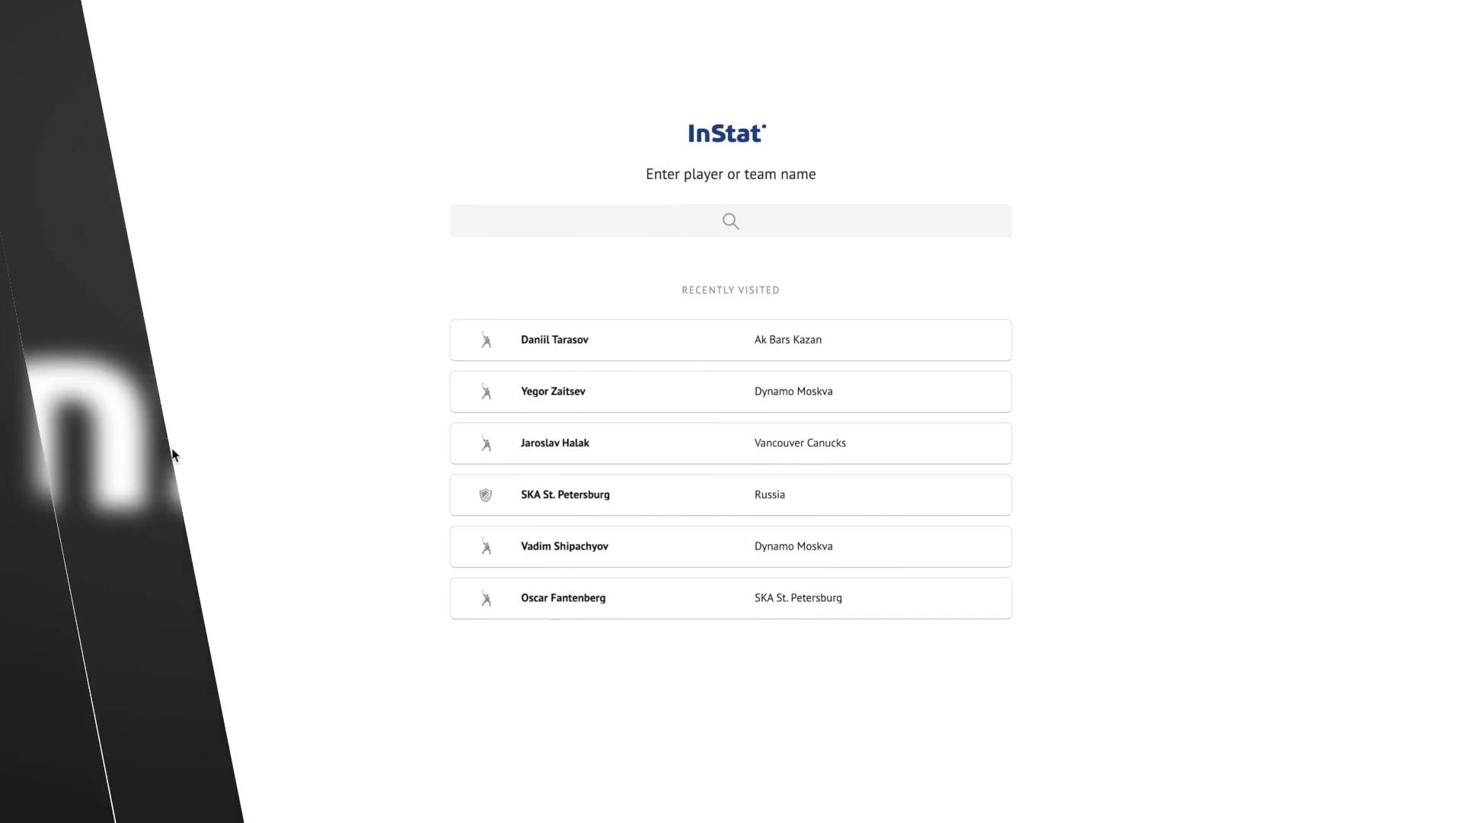
Step: Search for 'ska' and open the SKA St. Petersburg team page
{"action": "left_click", "coordinate": [606, 226]}
{"action": "type", "text": "ska"}
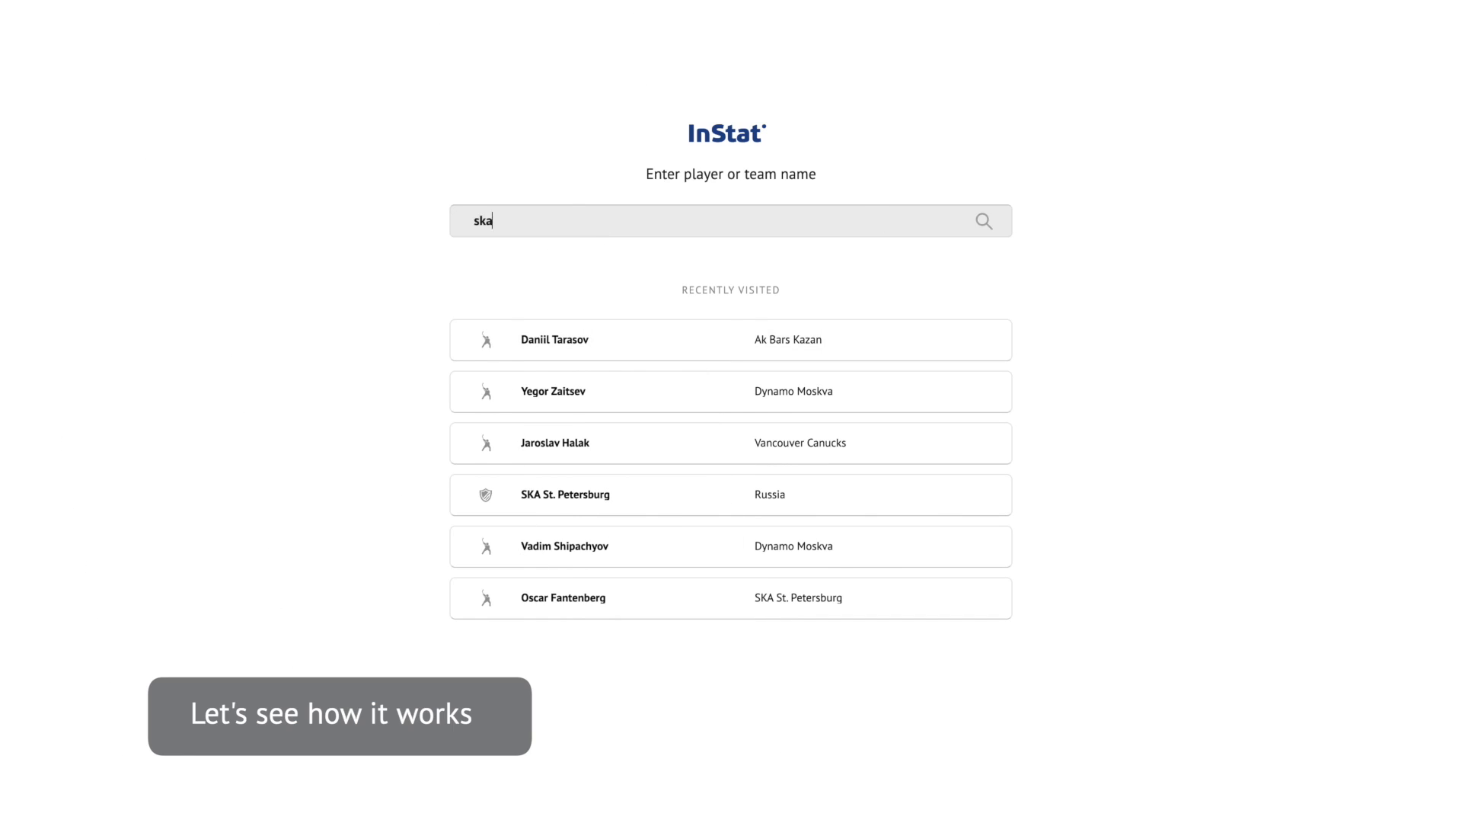
{"action": "left_click", "coordinate": [504, 305]}
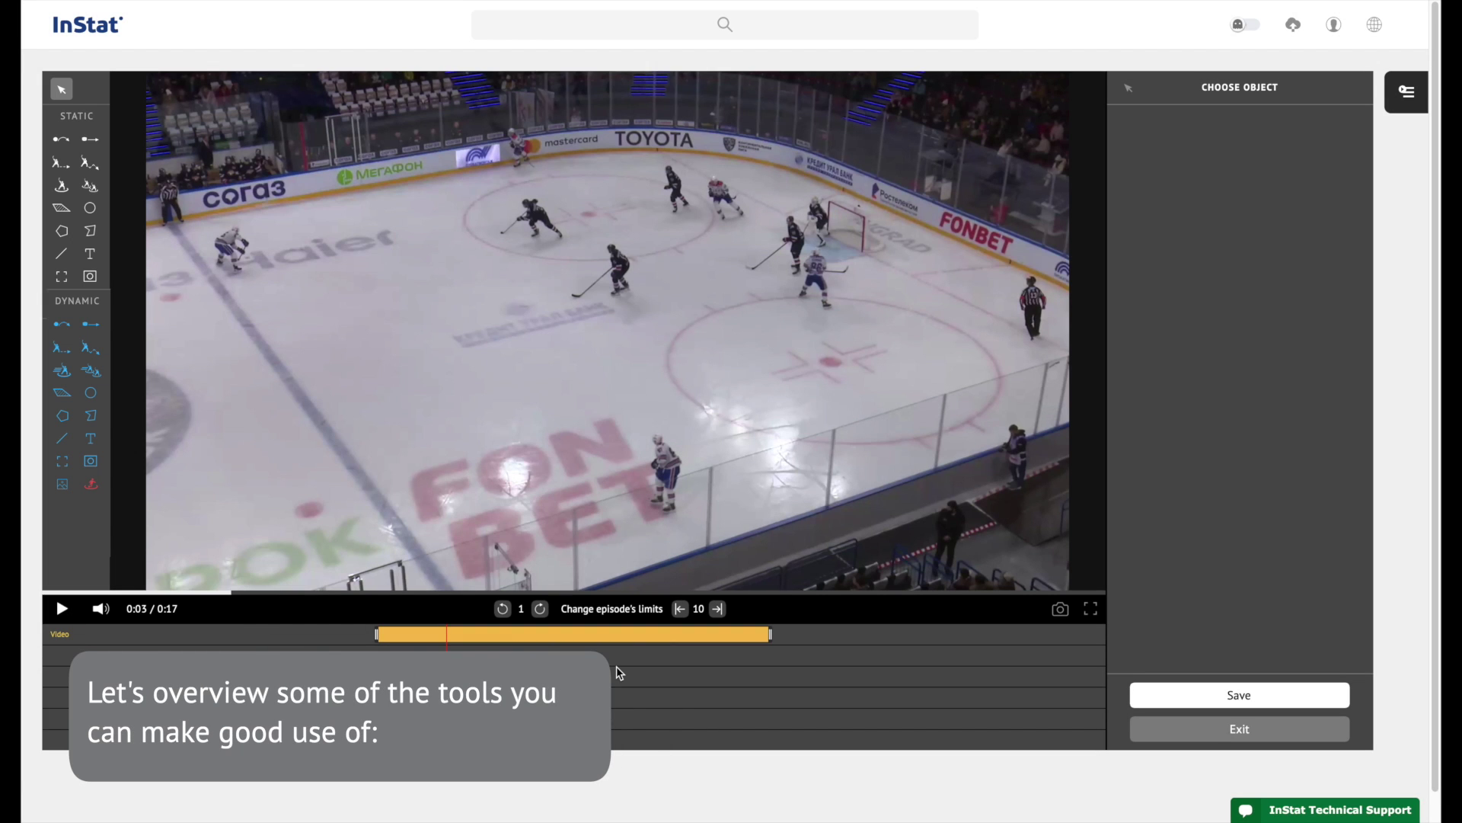
Step: Draw a curved air pass arrow and two ground pass arrows from the left player
{"action": "left_click", "coordinate": [61, 139]}
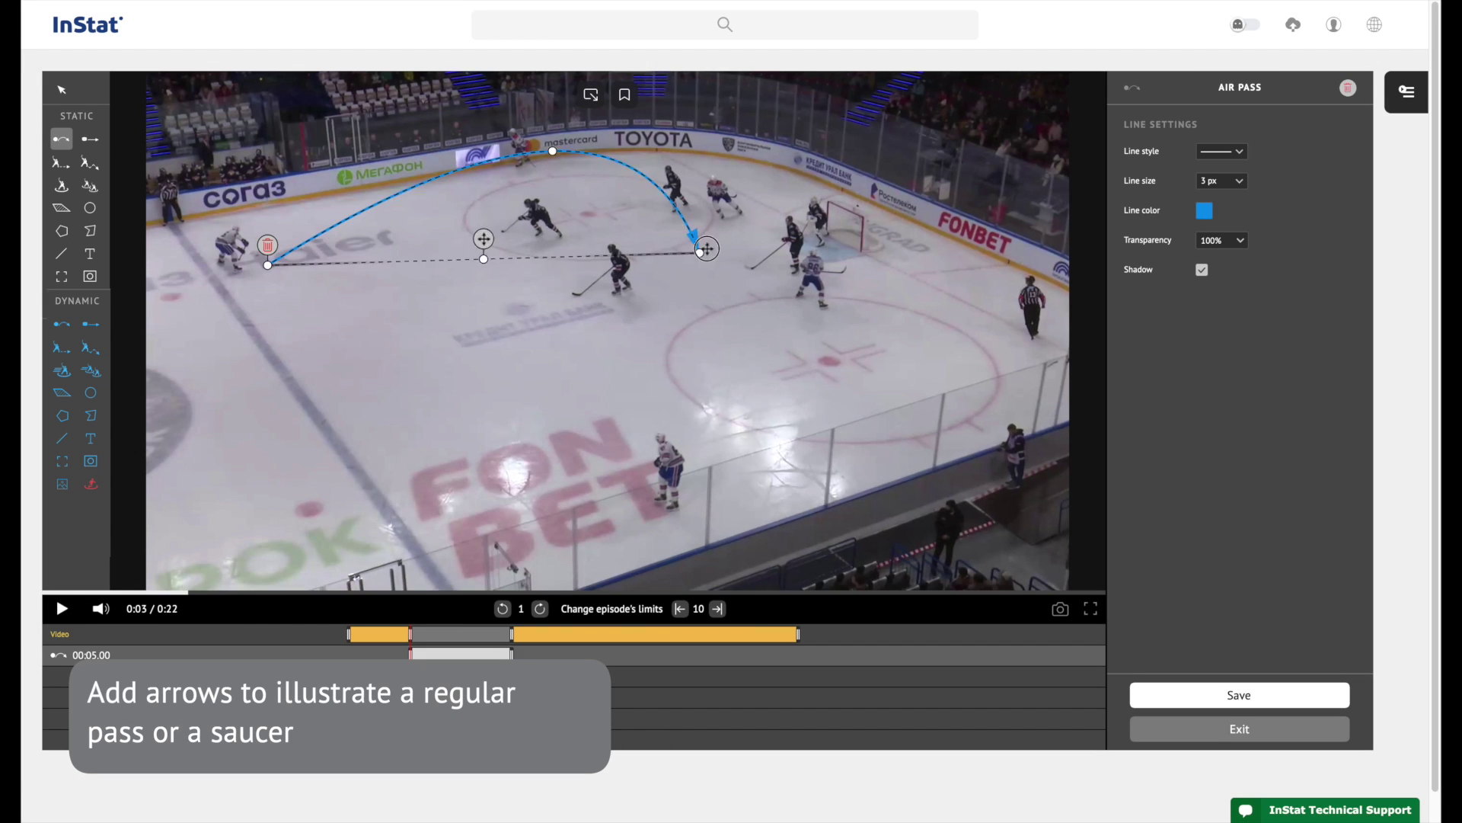
{"action": "left_click_drag", "start_coordinate": [706, 249], "coordinate": [738, 234]}
{"action": "left_click", "coordinate": [90, 139]}
{"action": "left_click_drag", "start_coordinate": [277, 246], "coordinate": [501, 181]}
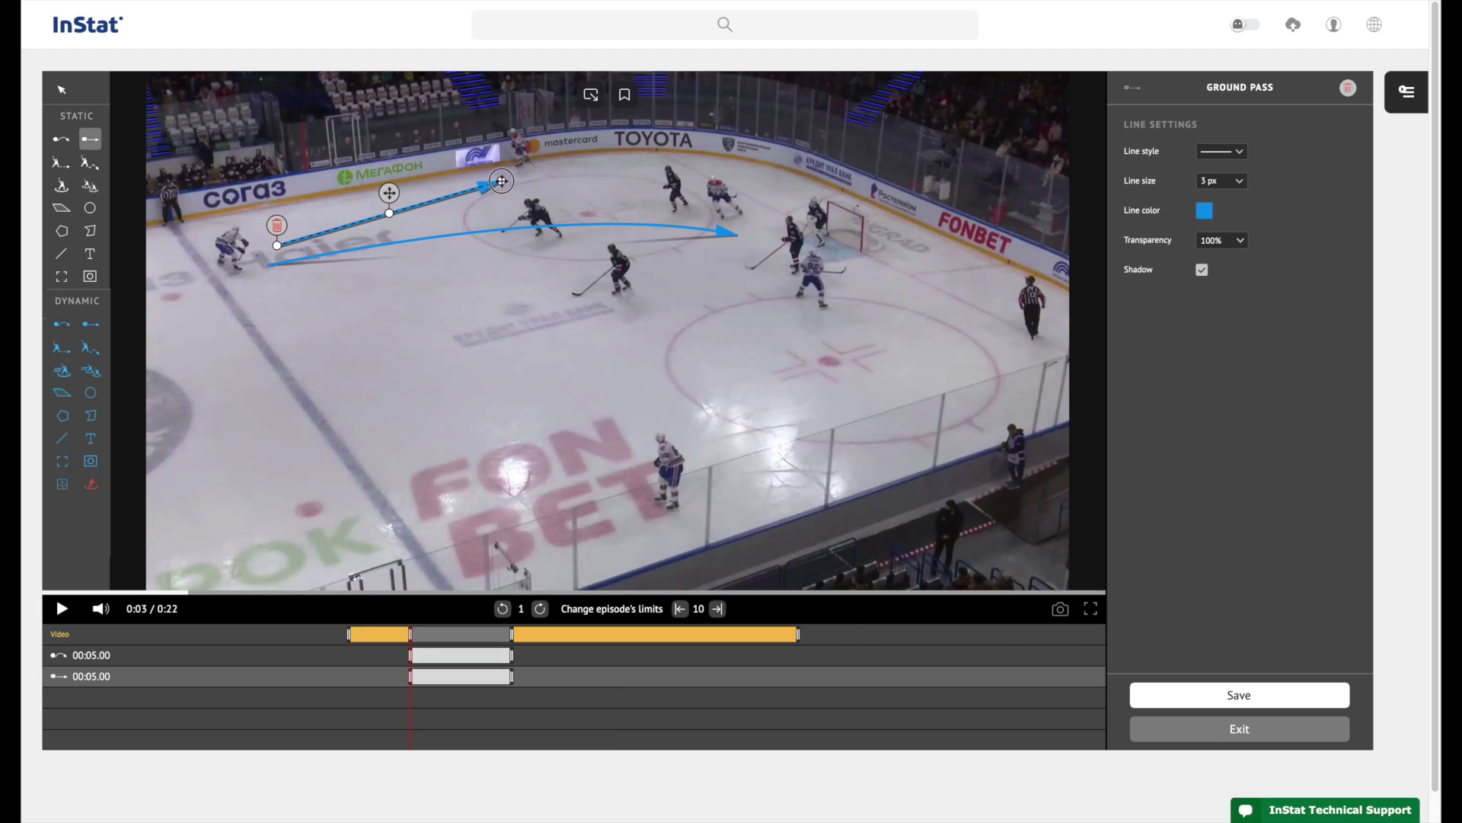
{"action": "left_click_drag", "start_coordinate": [265, 290], "coordinate": [630, 483]}
Step: Highlight the left-hand player and link four players in a red defensive-shape highlight
{"action": "left_click", "coordinate": [61, 185]}
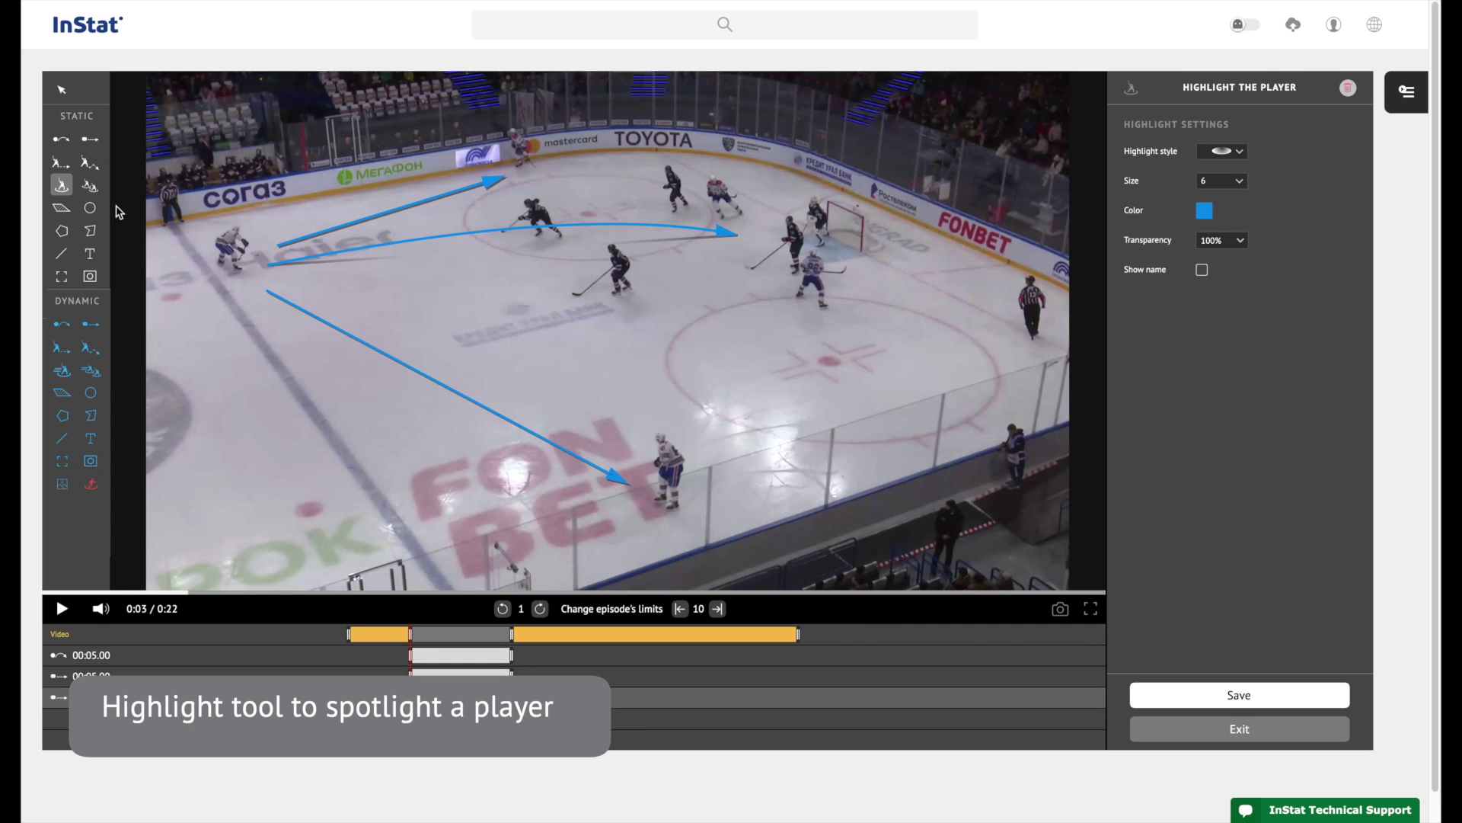
{"action": "left_click", "coordinate": [233, 273]}
{"action": "left_click", "coordinate": [90, 185]}
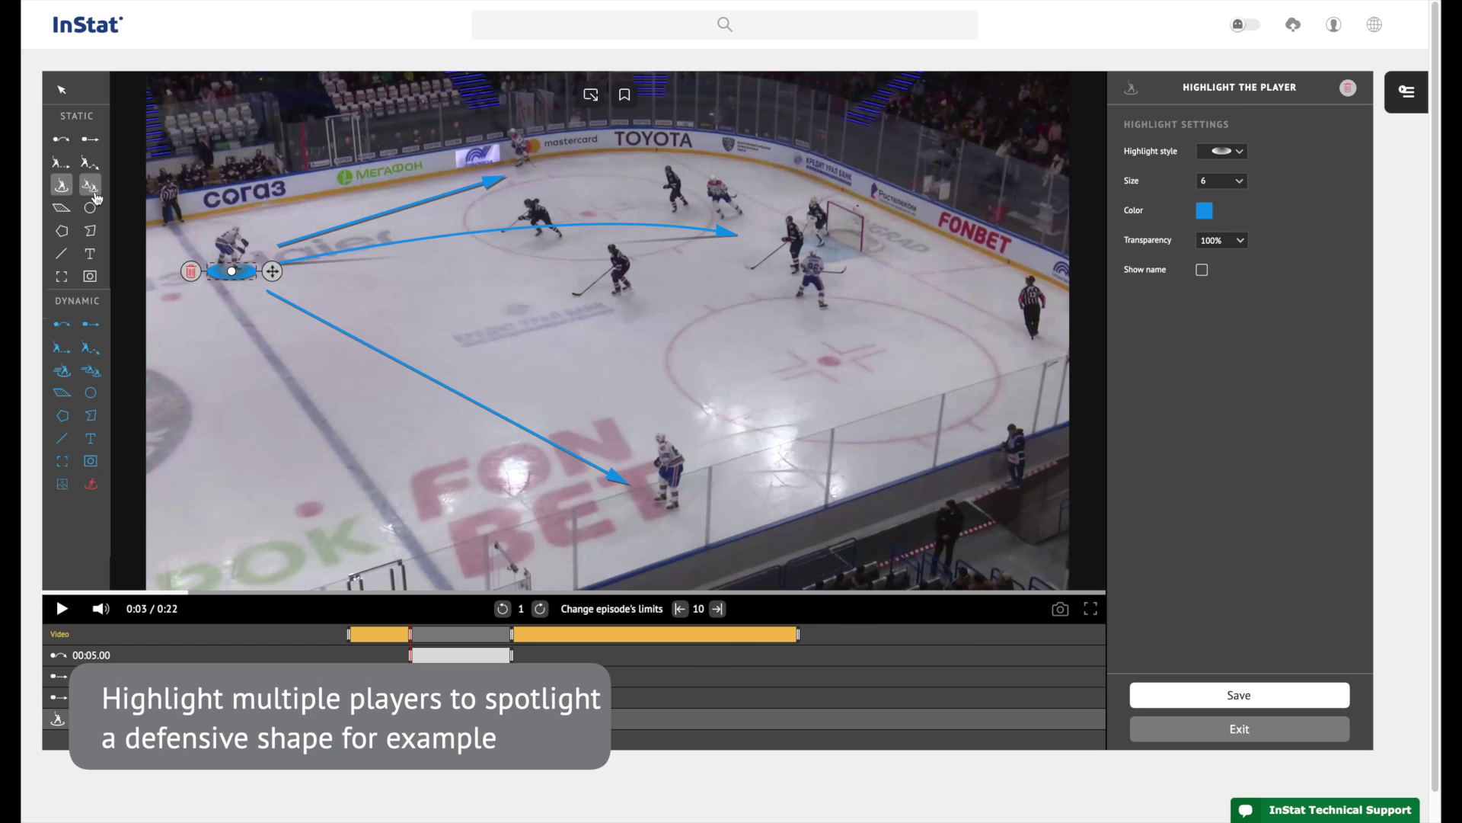
{"action": "left_click", "coordinate": [549, 239]}
{"action": "left_click", "coordinate": [617, 295]}
{"action": "left_click", "coordinate": [796, 276]}
{"action": "left_click", "coordinate": [678, 204]}
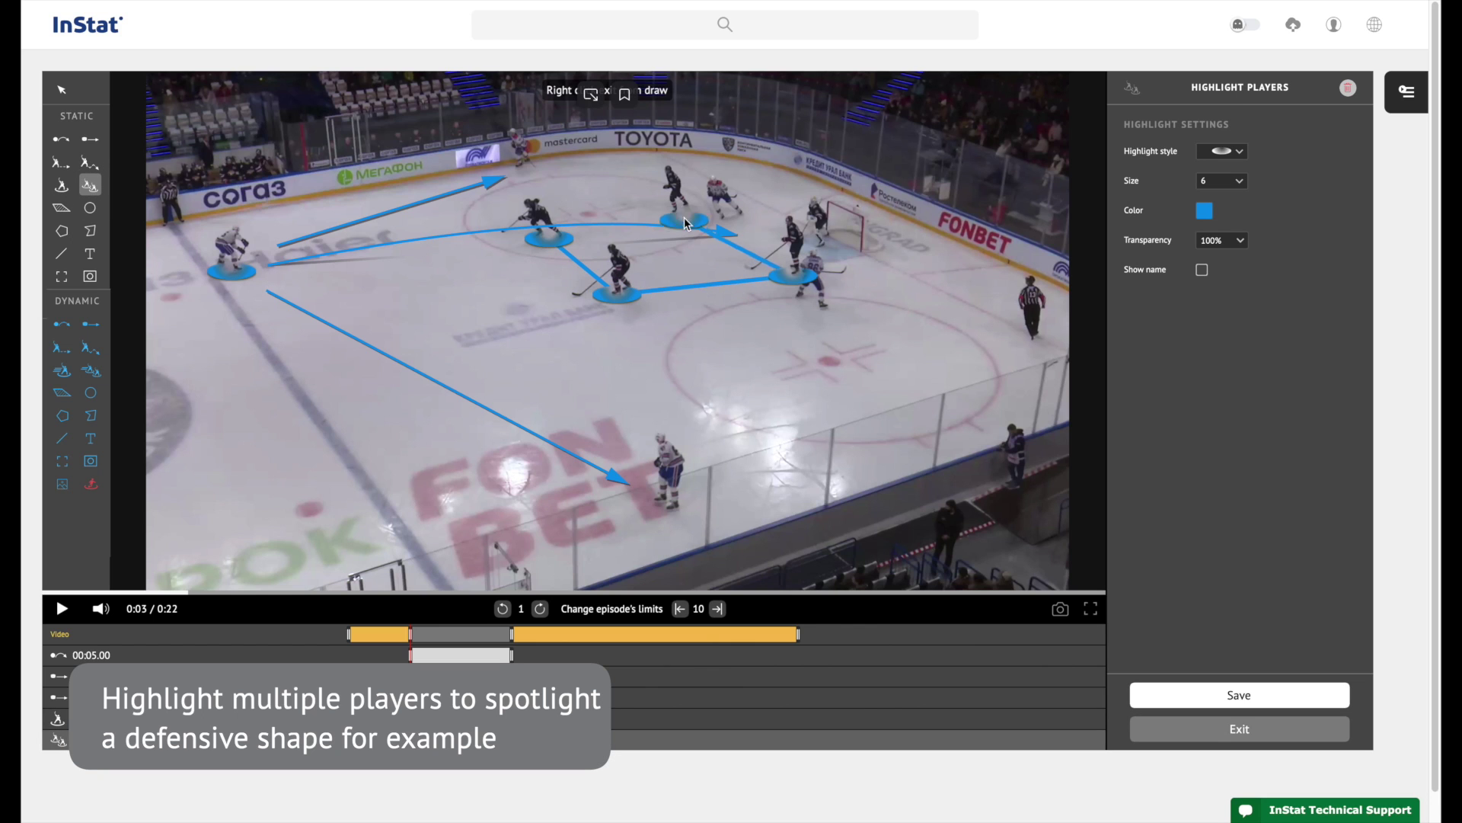
{"action": "right_click", "coordinate": [678, 204]}
{"action": "left_click", "coordinate": [1204, 210]}
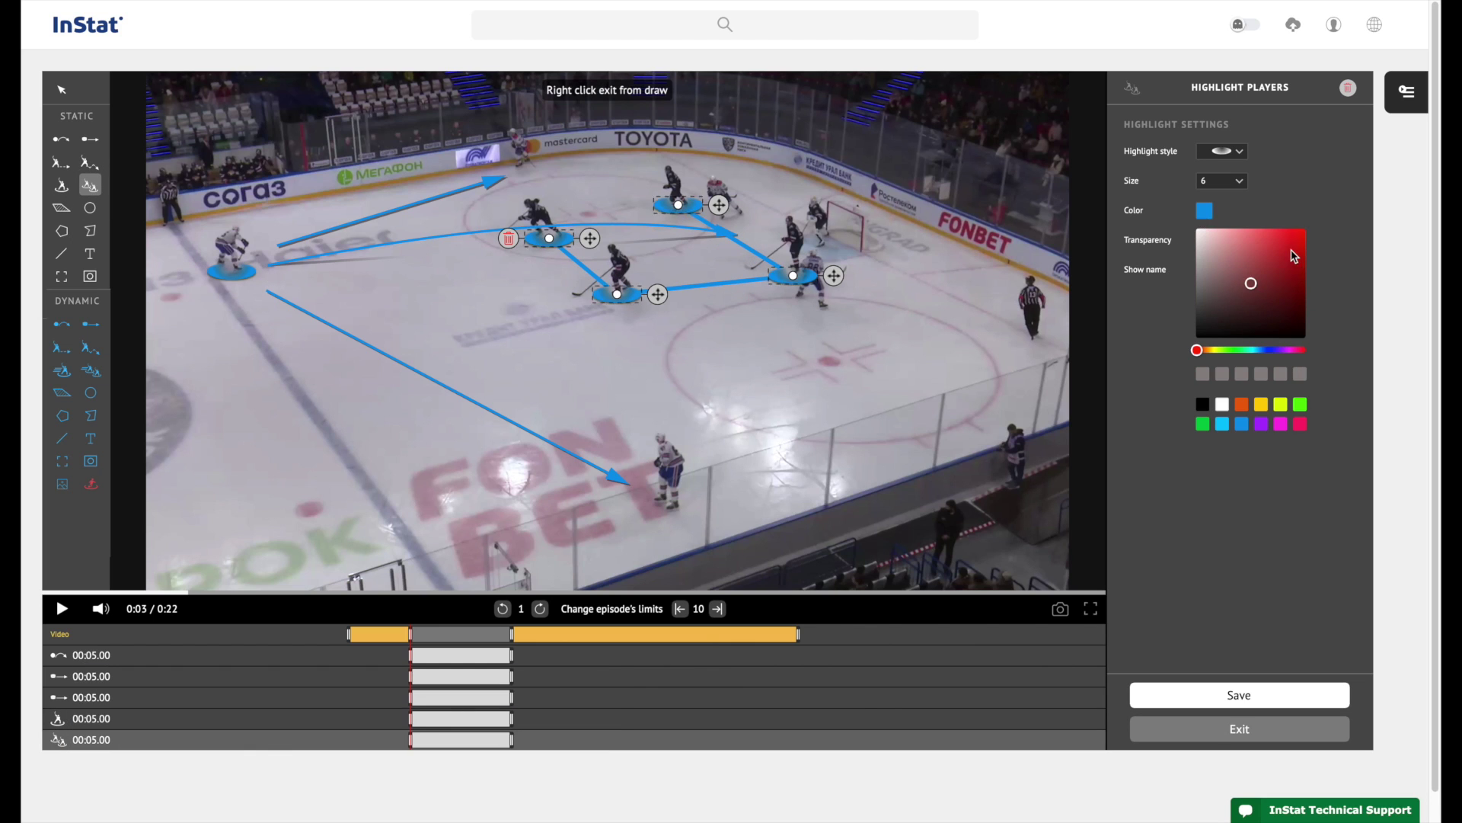
{"action": "left_click", "coordinate": [1295, 255]}
Step: Draw a triangular highlight zone with three corners
{"action": "left_click", "coordinate": [61, 207]}
{"action": "left_click", "coordinate": [700, 460]}
{"action": "left_click", "coordinate": [1018, 355]}
{"action": "left_click", "coordinate": [584, 355]}
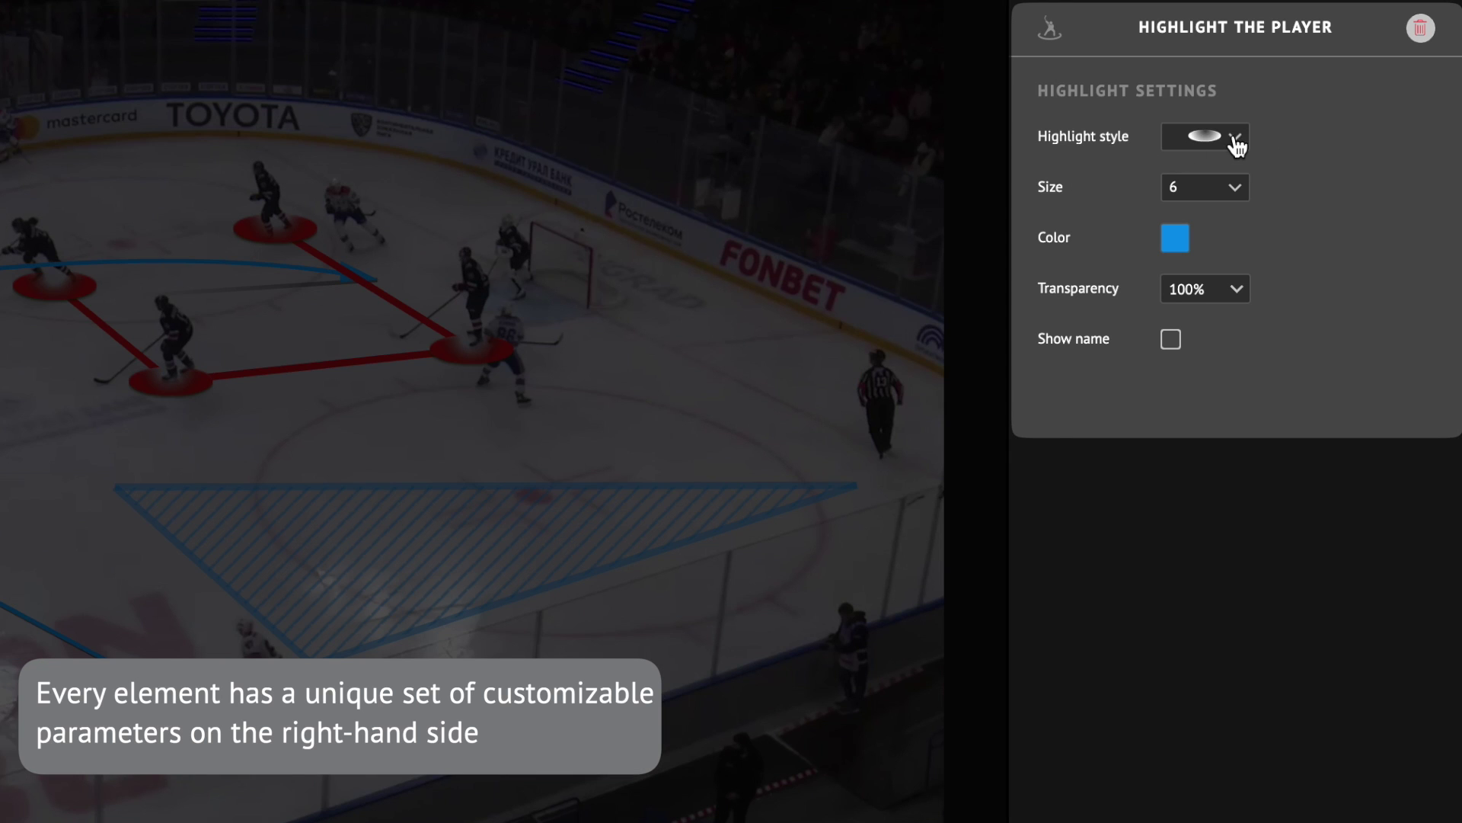
Step: Set the player highlight to the cone spotlight style at size 5
{"action": "left_click", "coordinate": [1237, 144]}
{"action": "left_click", "coordinate": [1221, 200]}
{"action": "left_click", "coordinate": [1230, 187]}
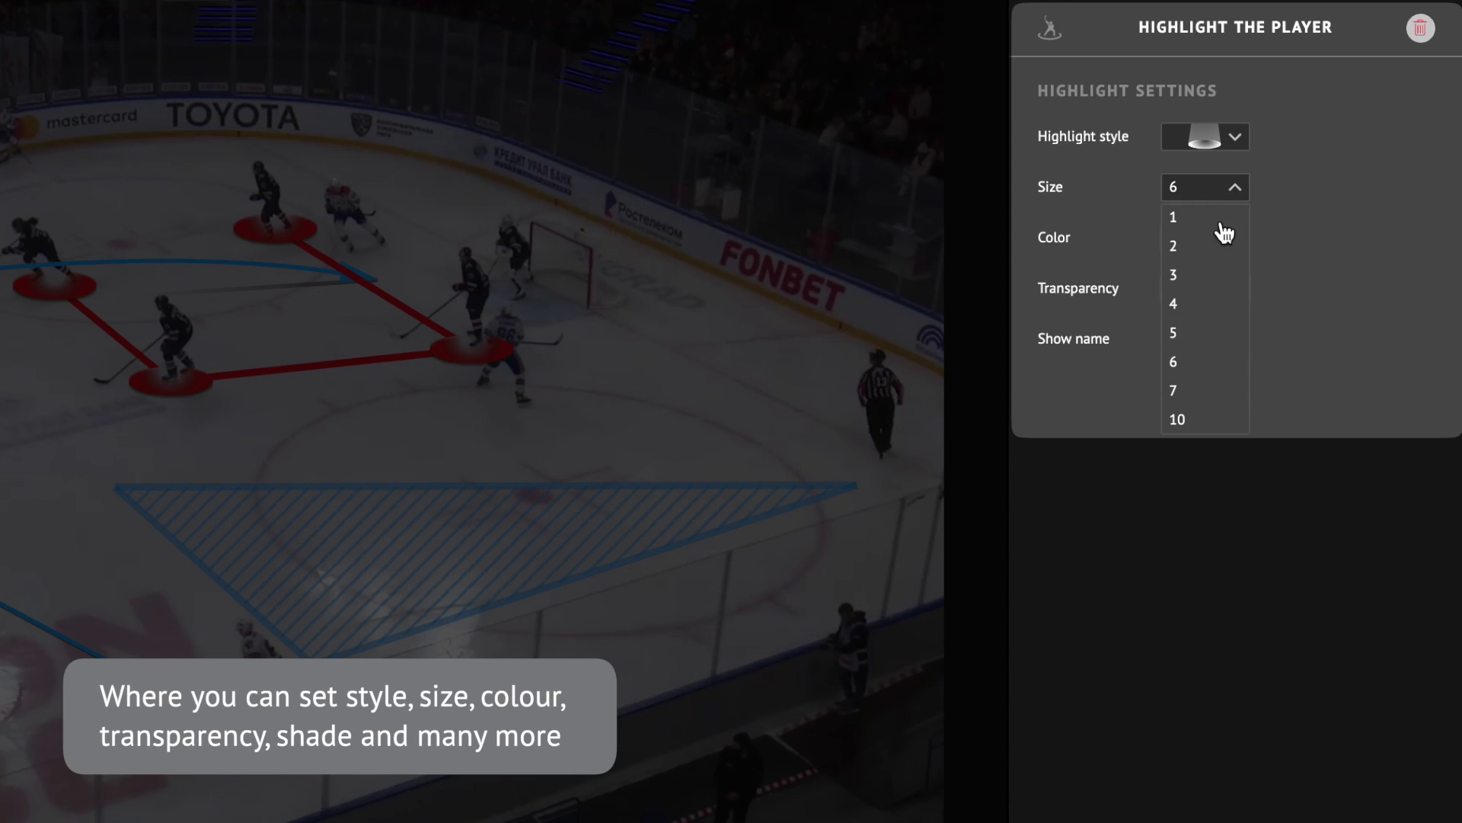
{"action": "left_click", "coordinate": [1203, 333]}
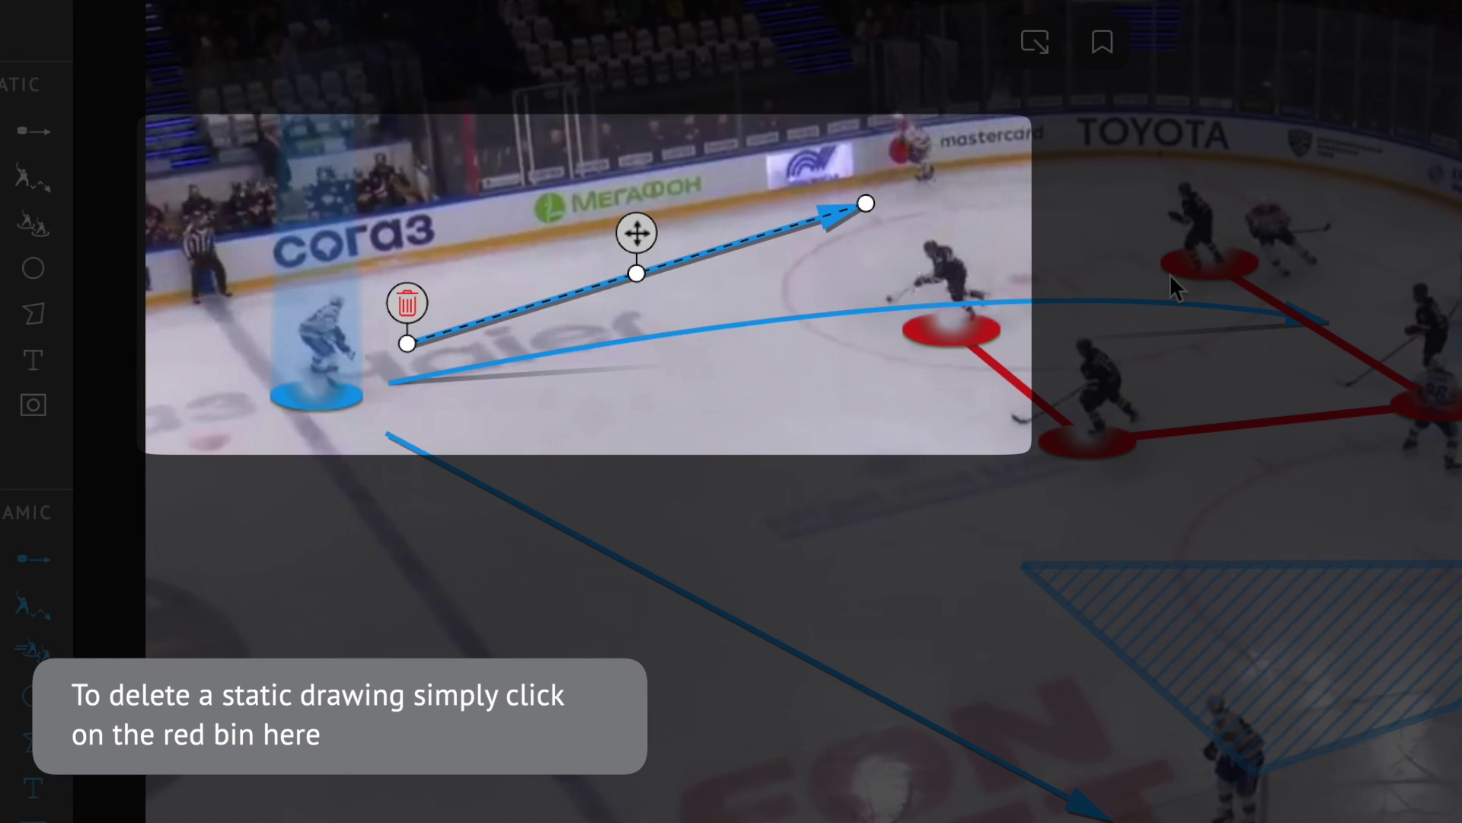
Step: Delete the straight pass arrow, lengthen two drawings' tracks, and set the episode end to 0:18
{"action": "left_click", "coordinate": [408, 303]}
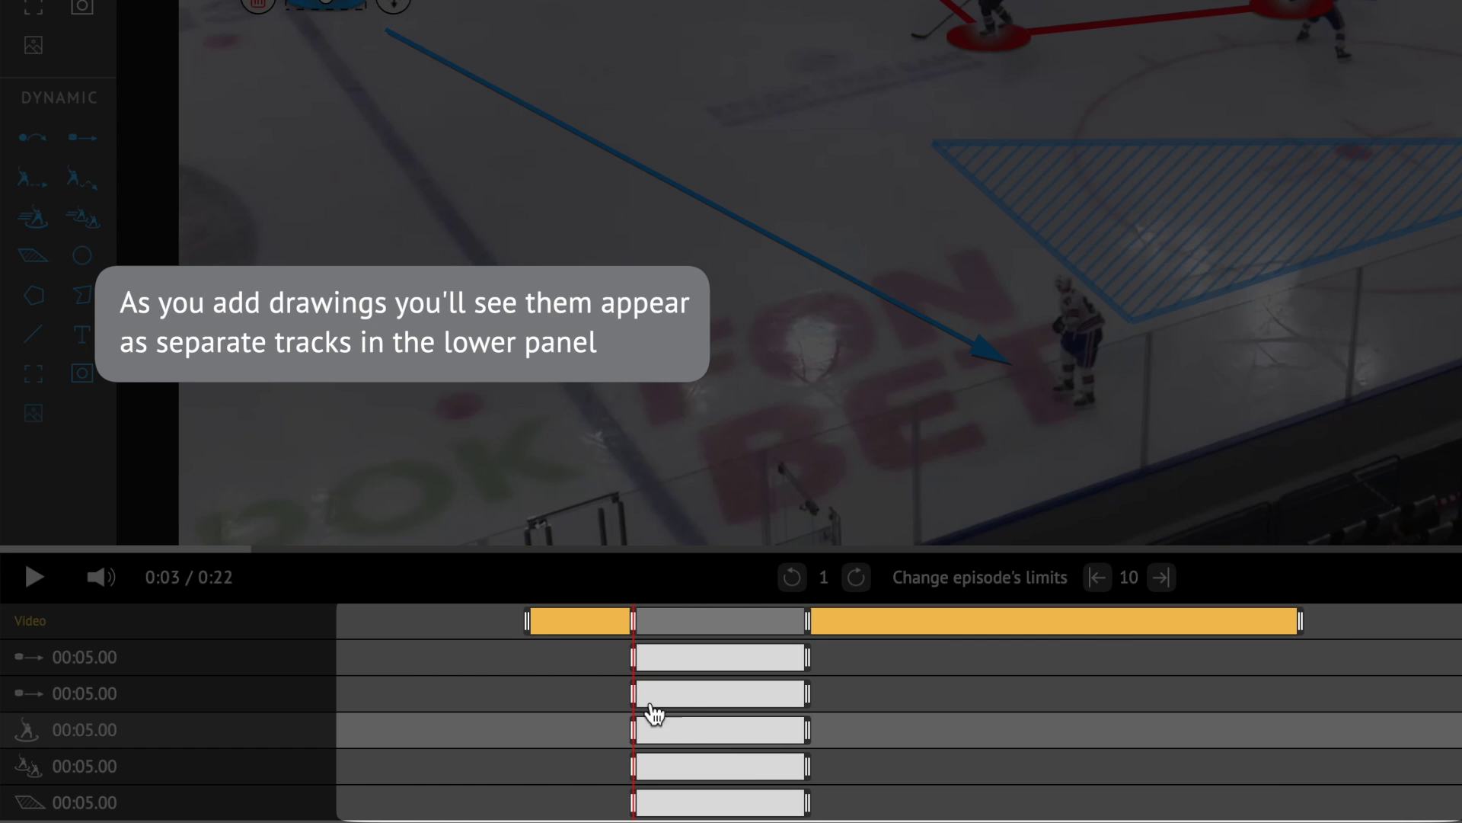
{"action": "mouse_move", "coordinate": [626, 733]}
{"action": "left_mouse_down"}
{"action": "mouse_move", "coordinate": [587, 734]}
{"action": "mouse_move", "coordinate": [633, 731]}
{"action": "left_mouse_up"}
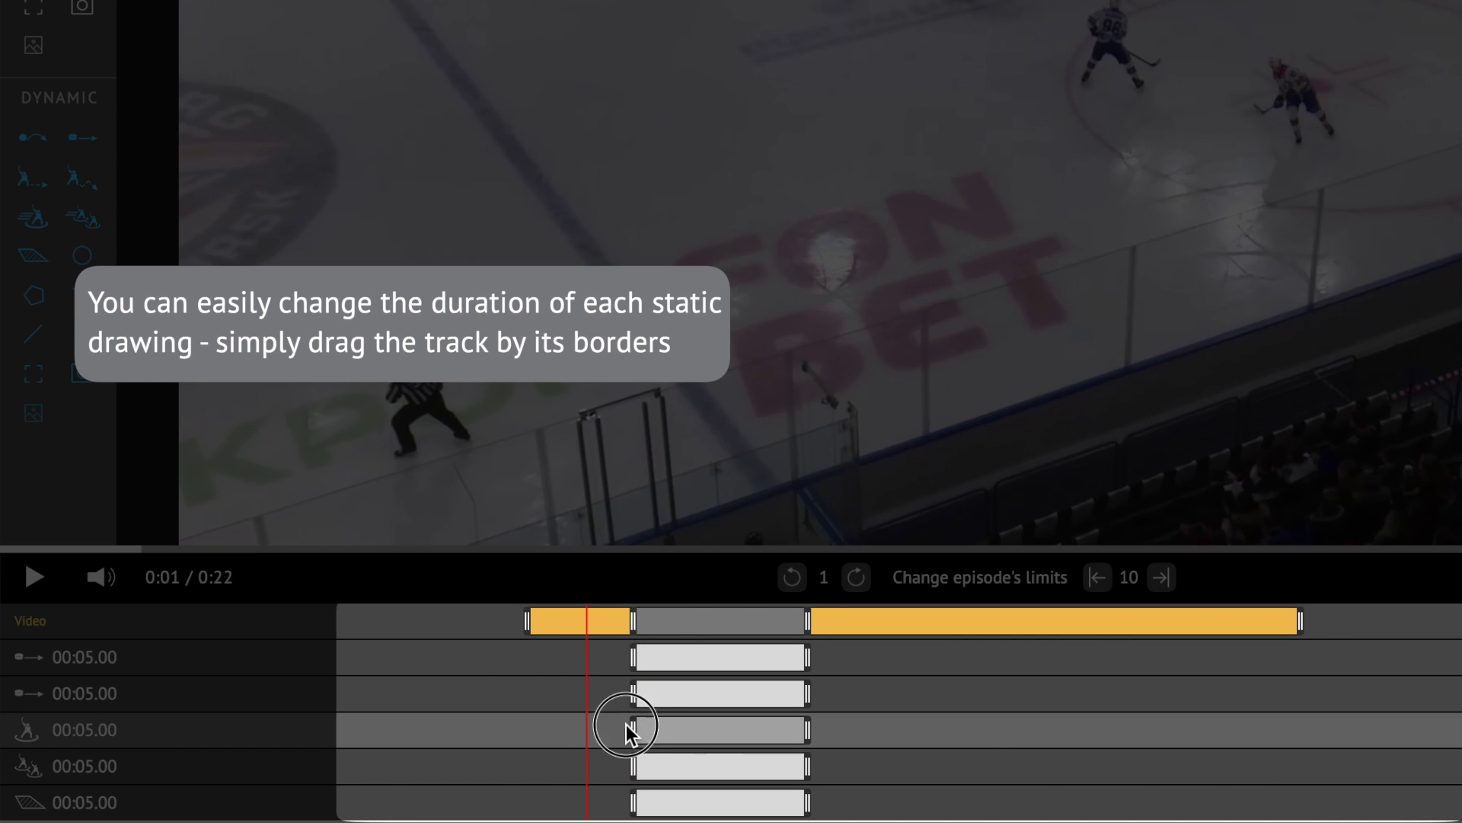
{"action": "mouse_move", "coordinate": [807, 692]}
{"action": "left_mouse_down"}
{"action": "mouse_move", "coordinate": [874, 684]}
{"action": "mouse_move", "coordinate": [814, 705]}
{"action": "left_mouse_up"}
{"action": "mouse_move", "coordinate": [1301, 621]}
{"action": "left_mouse_down"}
{"action": "mouse_move", "coordinate": [1438, 609]}
{"action": "mouse_move", "coordinate": [1314, 613]}
{"action": "left_mouse_up"}
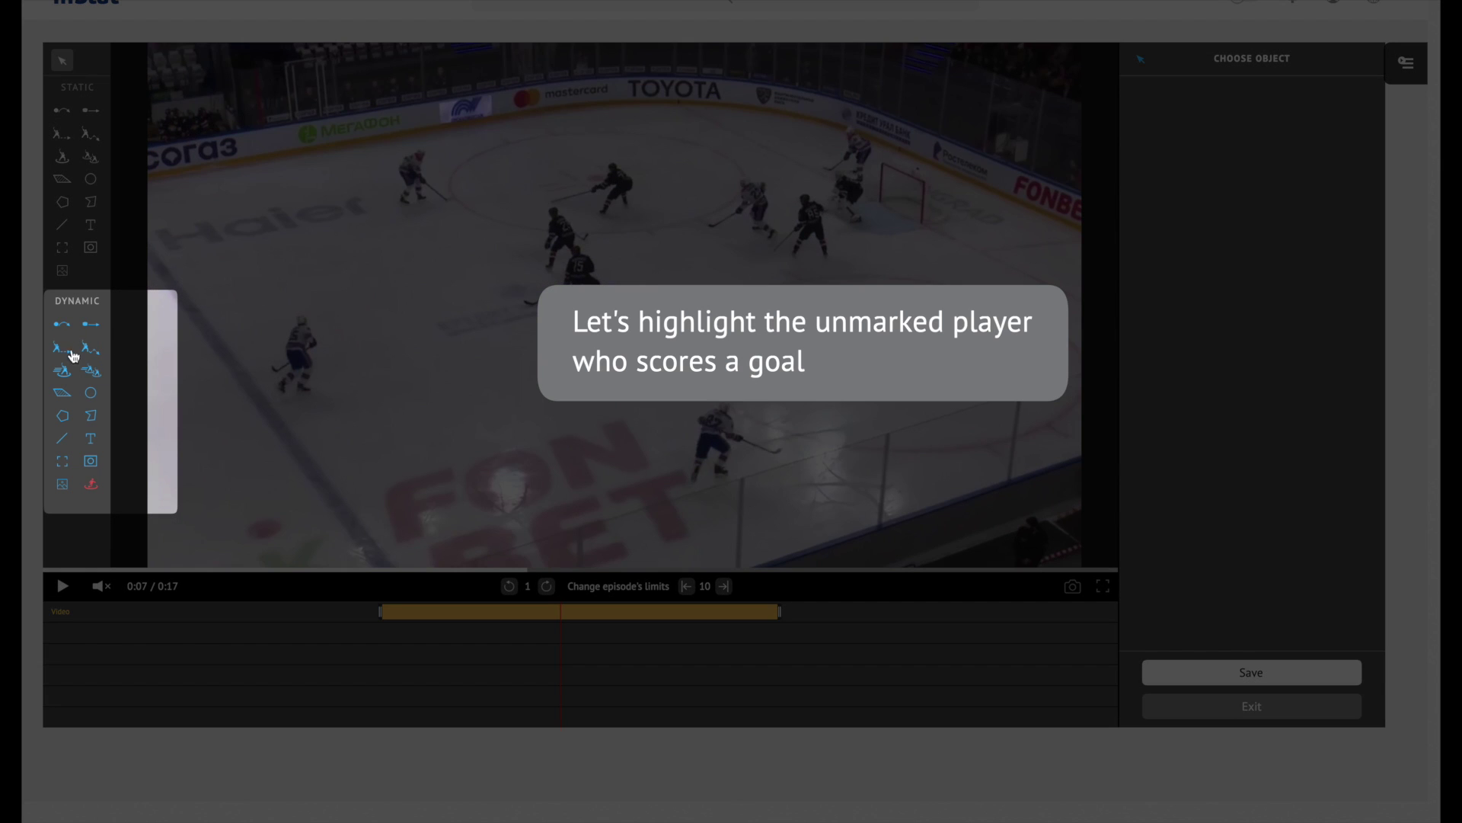
Step: Place a tracked single-player highlight at the scorer's feet, sampled every 0.2 sec
{"action": "left_click", "coordinate": [62, 371]}
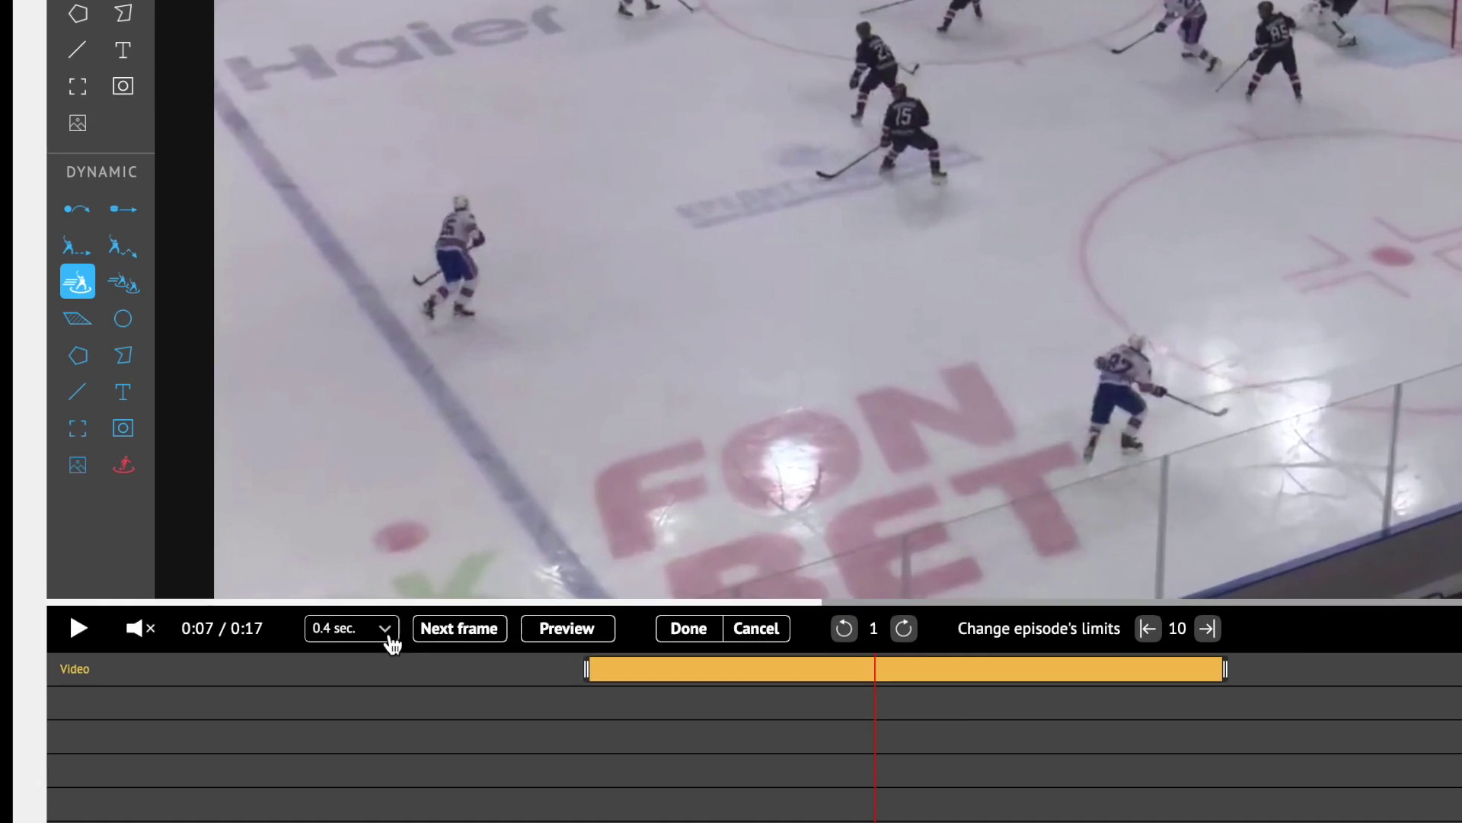
{"action": "left_click", "coordinate": [386, 638]}
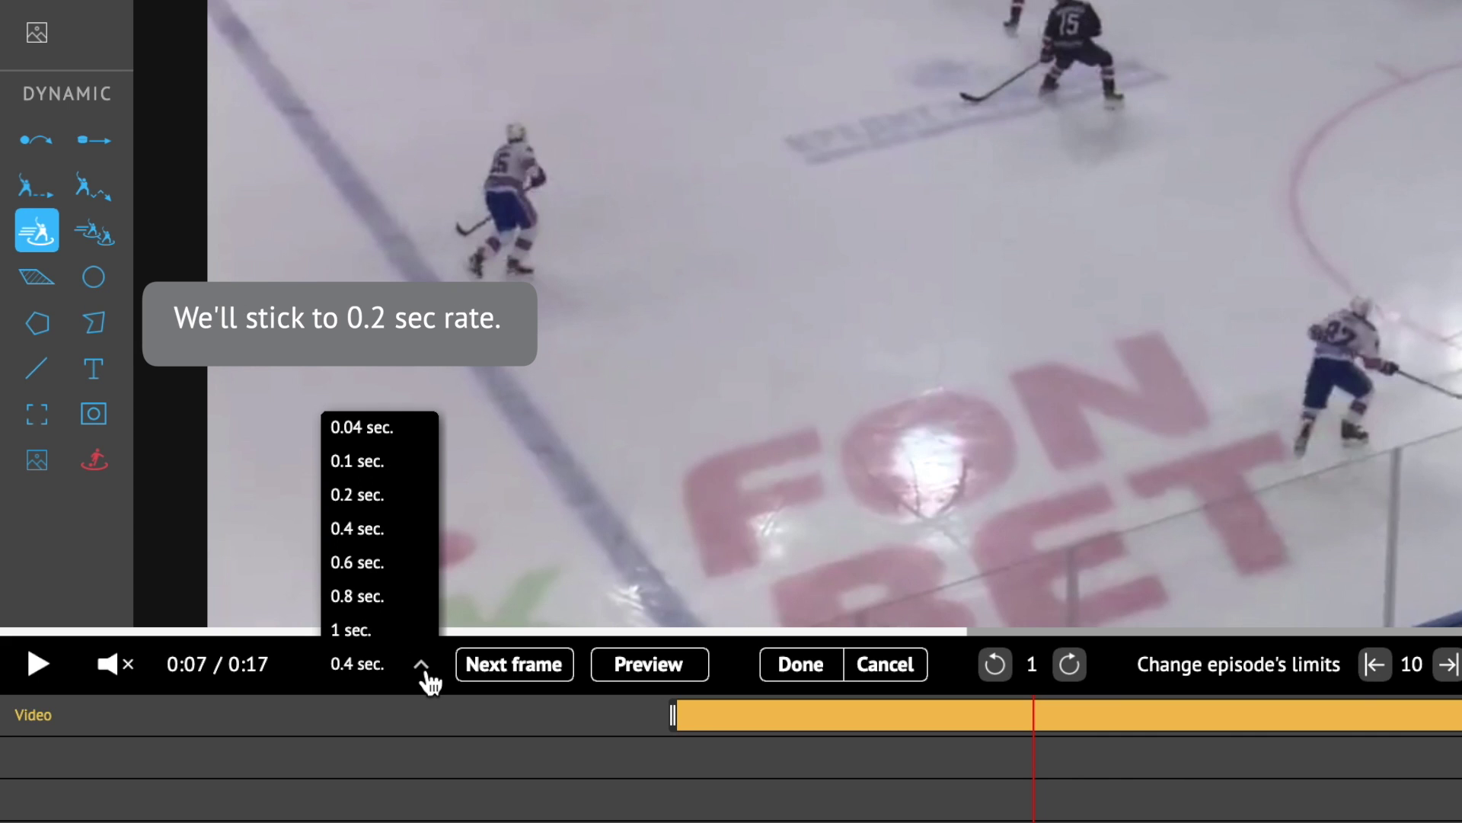
{"action": "left_click", "coordinate": [369, 495]}
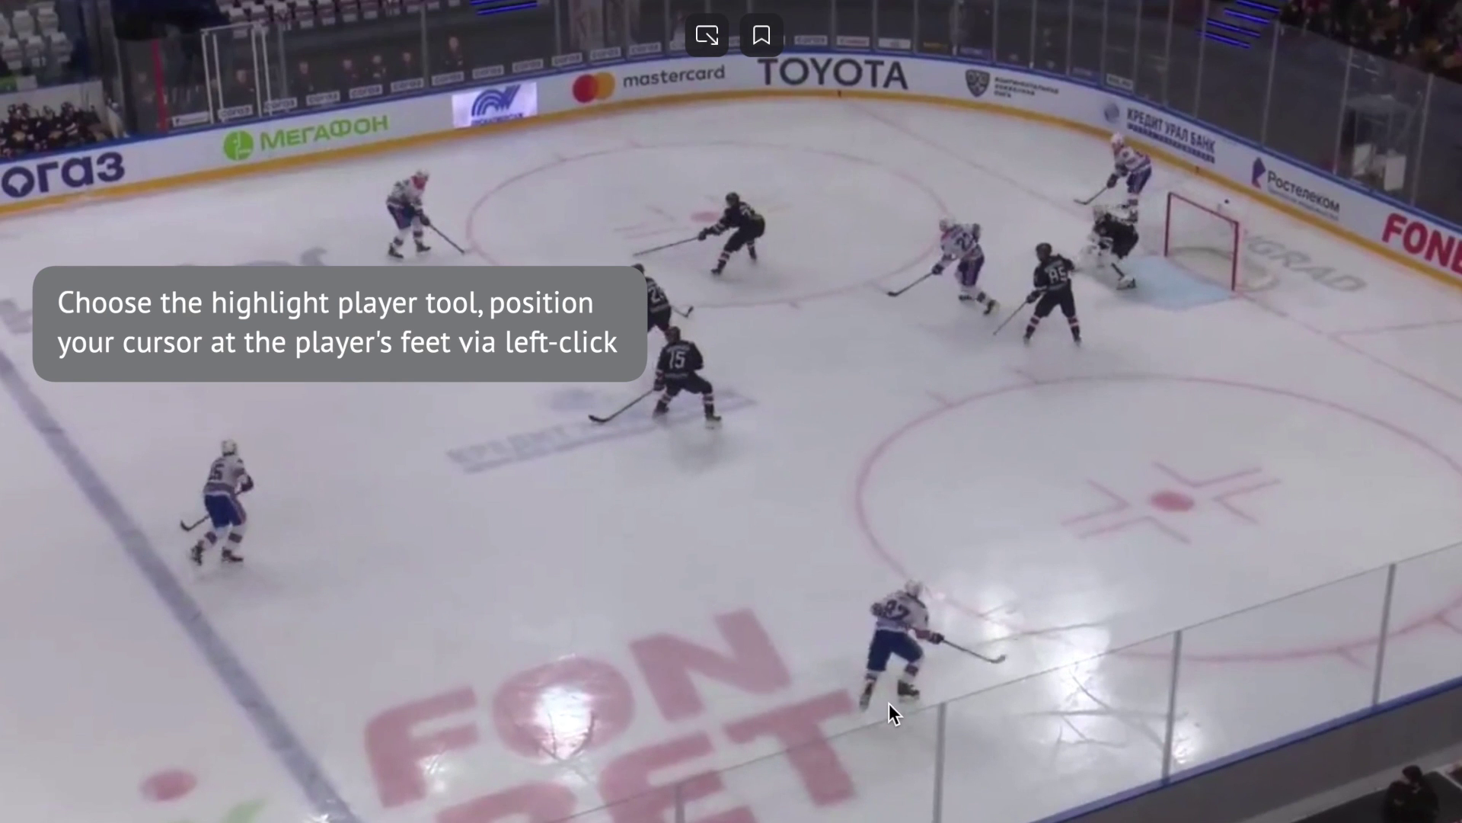
{"action": "left_click", "coordinate": [891, 707]}
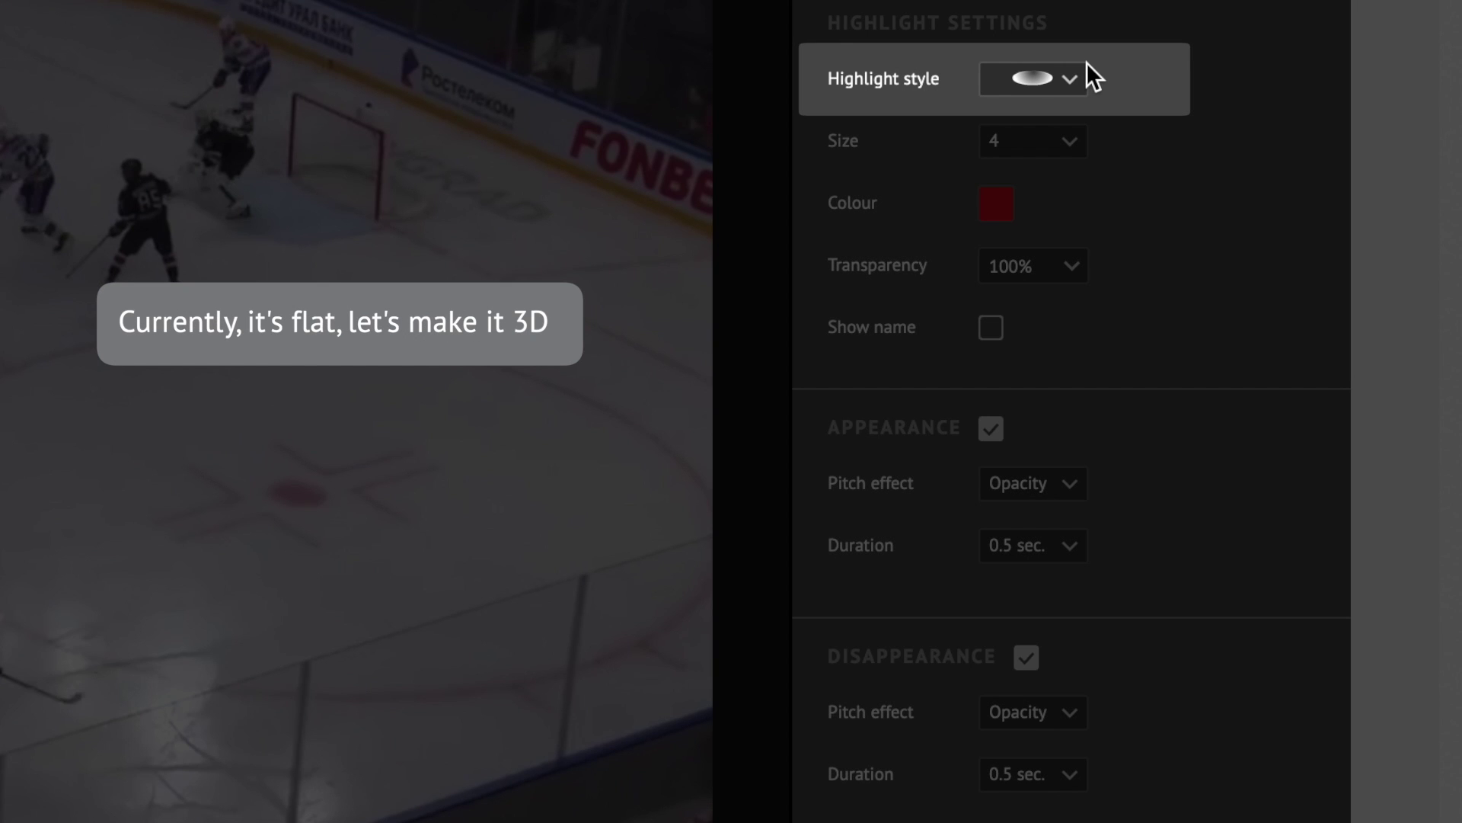
Step: Style the highlight 3D, size 2, basic blue, and show the name 'JERSEY'
{"action": "left_click", "coordinate": [1068, 82]}
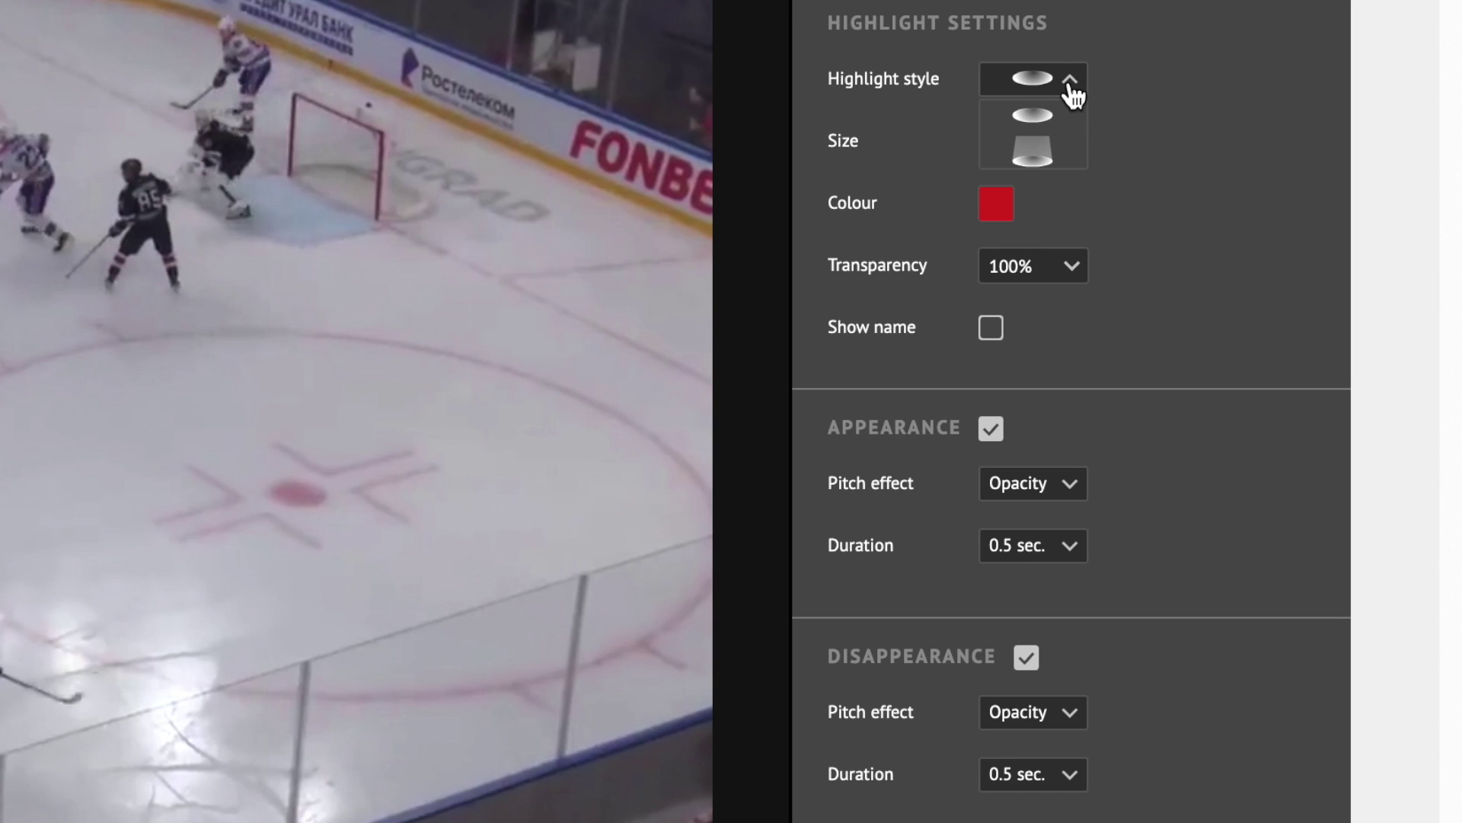
{"action": "left_click", "coordinate": [1066, 161]}
{"action": "left_click", "coordinate": [1068, 143]}
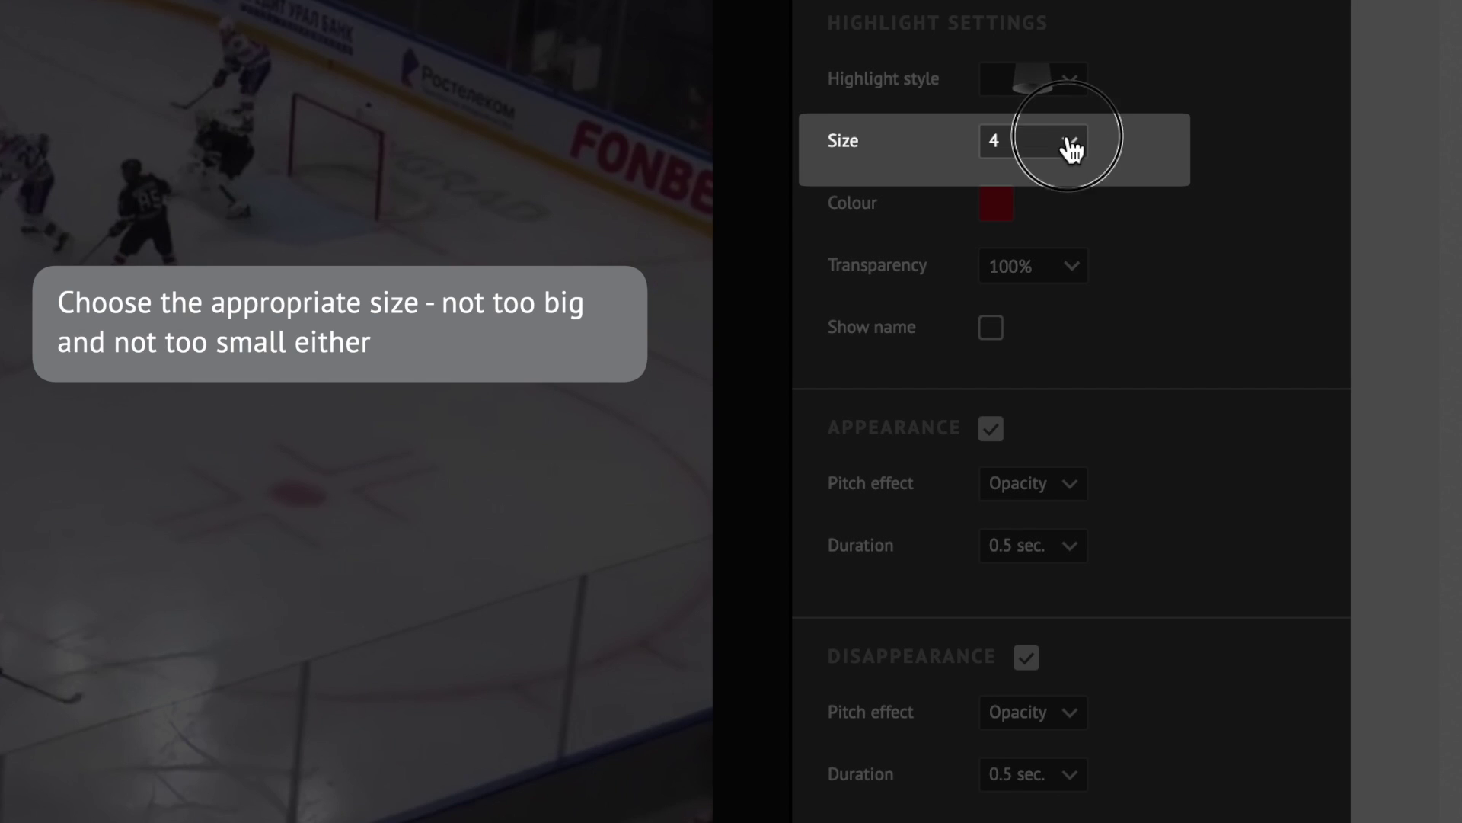
{"action": "left_click", "coordinate": [1064, 213]}
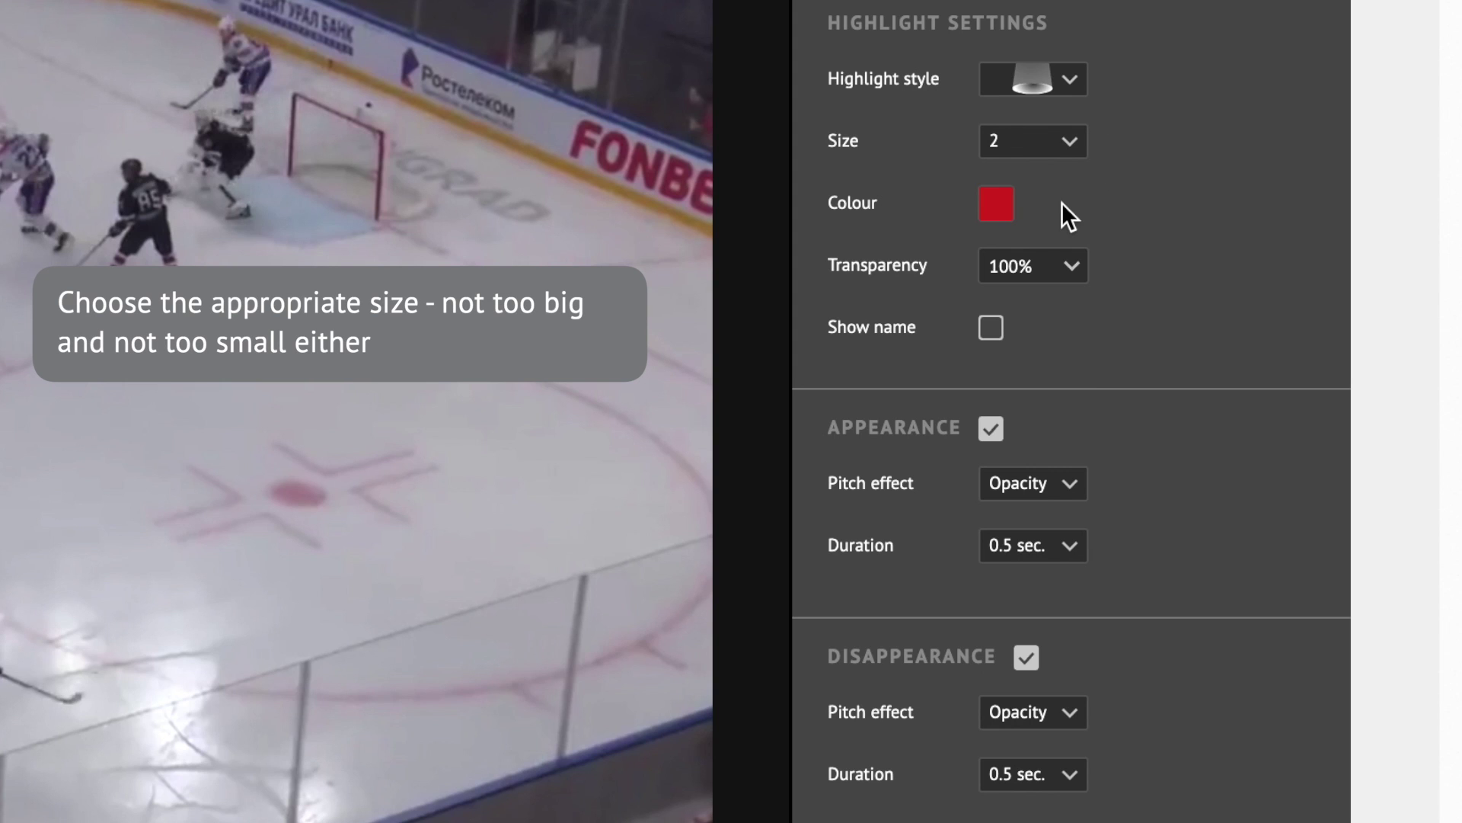
{"action": "left_click", "coordinate": [1003, 223]}
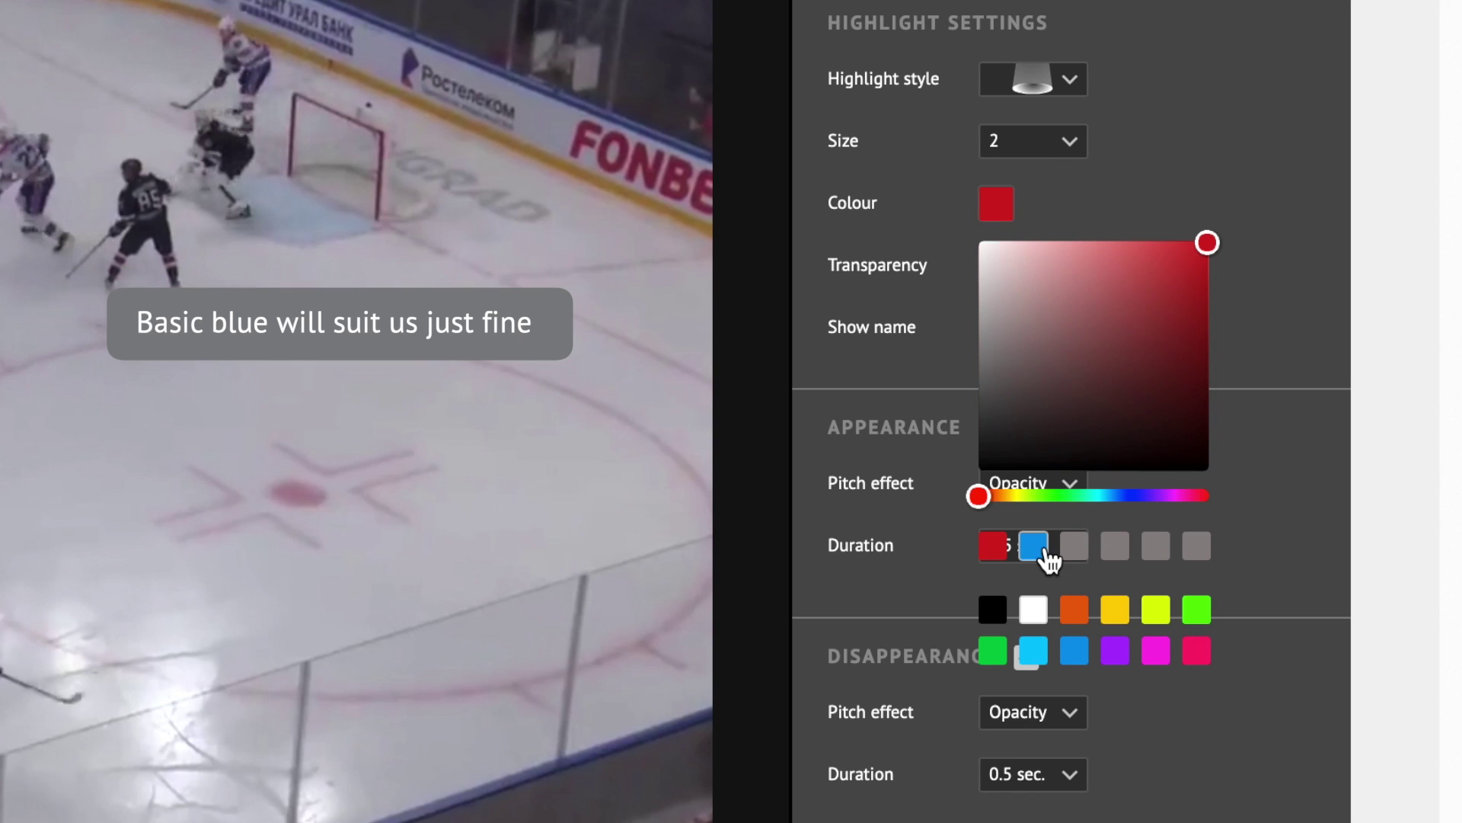
{"action": "left_click", "coordinate": [1038, 547]}
{"action": "left_click", "coordinate": [1196, 170]}
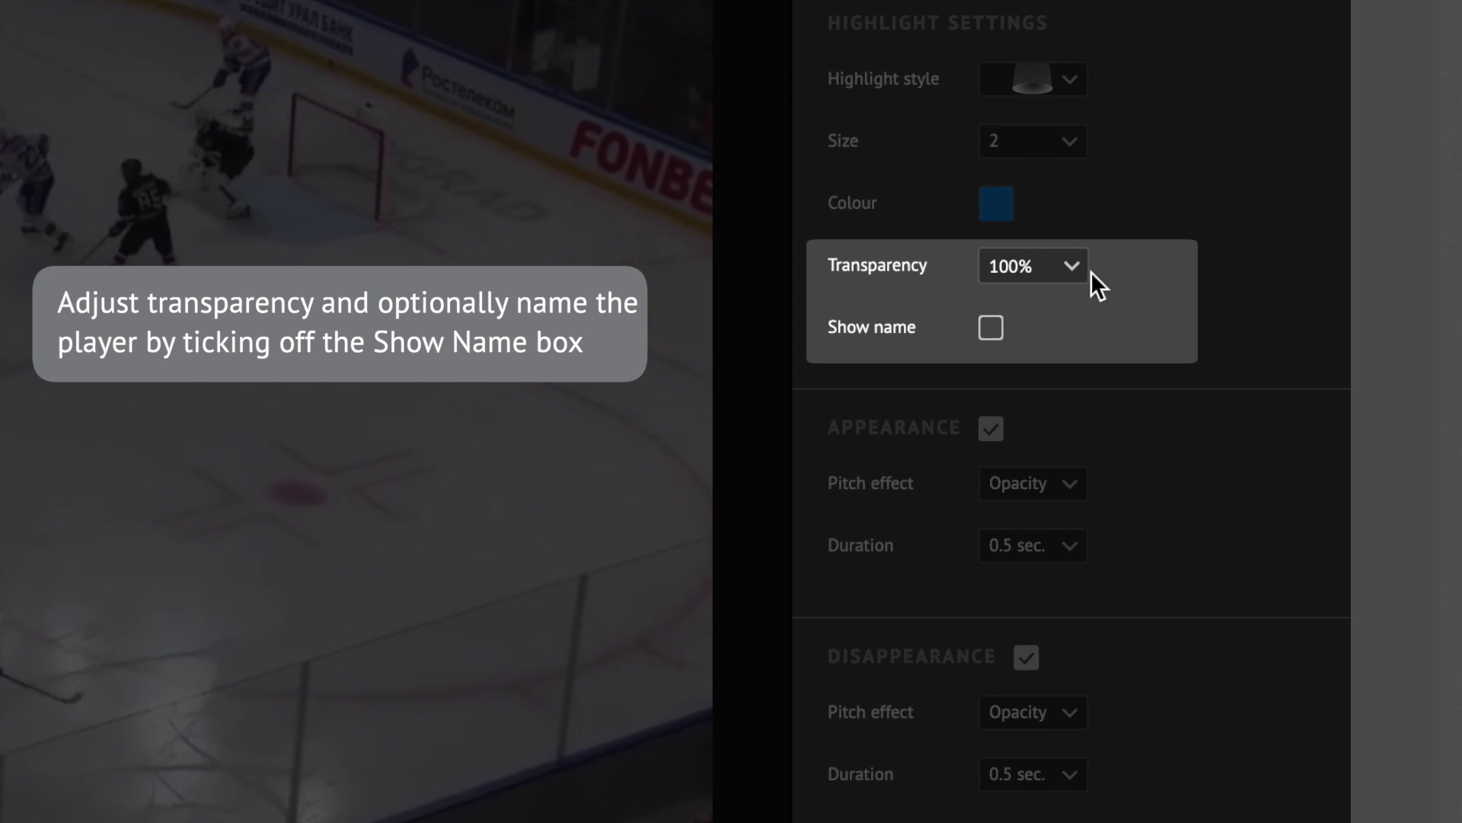
{"action": "left_click", "coordinate": [991, 341]}
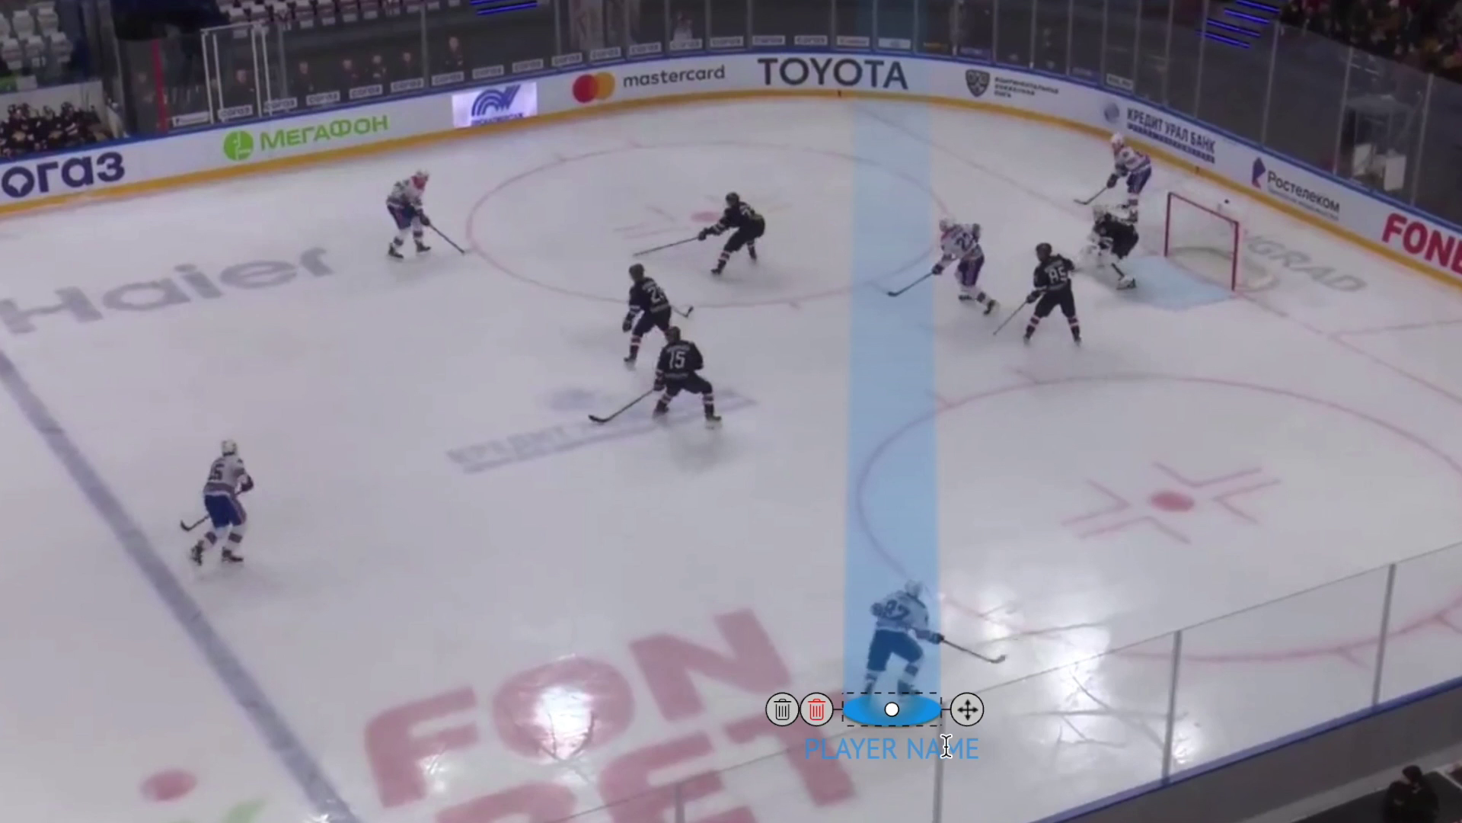
{"action": "type", "text": "JERSEY 97"}
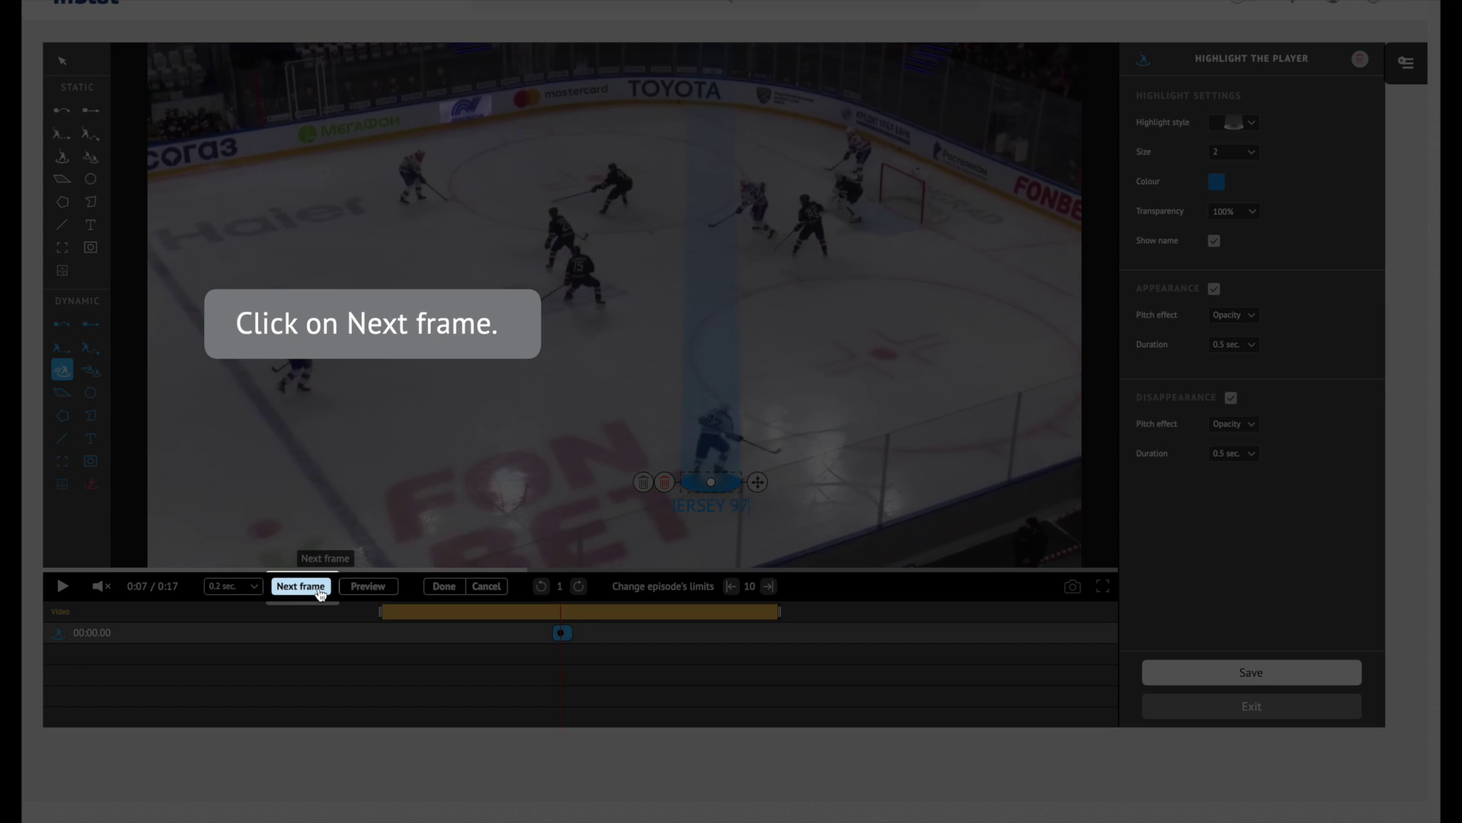
Step: Step the clip forward frame by frame, keeping the highlight under the player's feet
{"action": "left_click", "coordinate": [319, 593]}
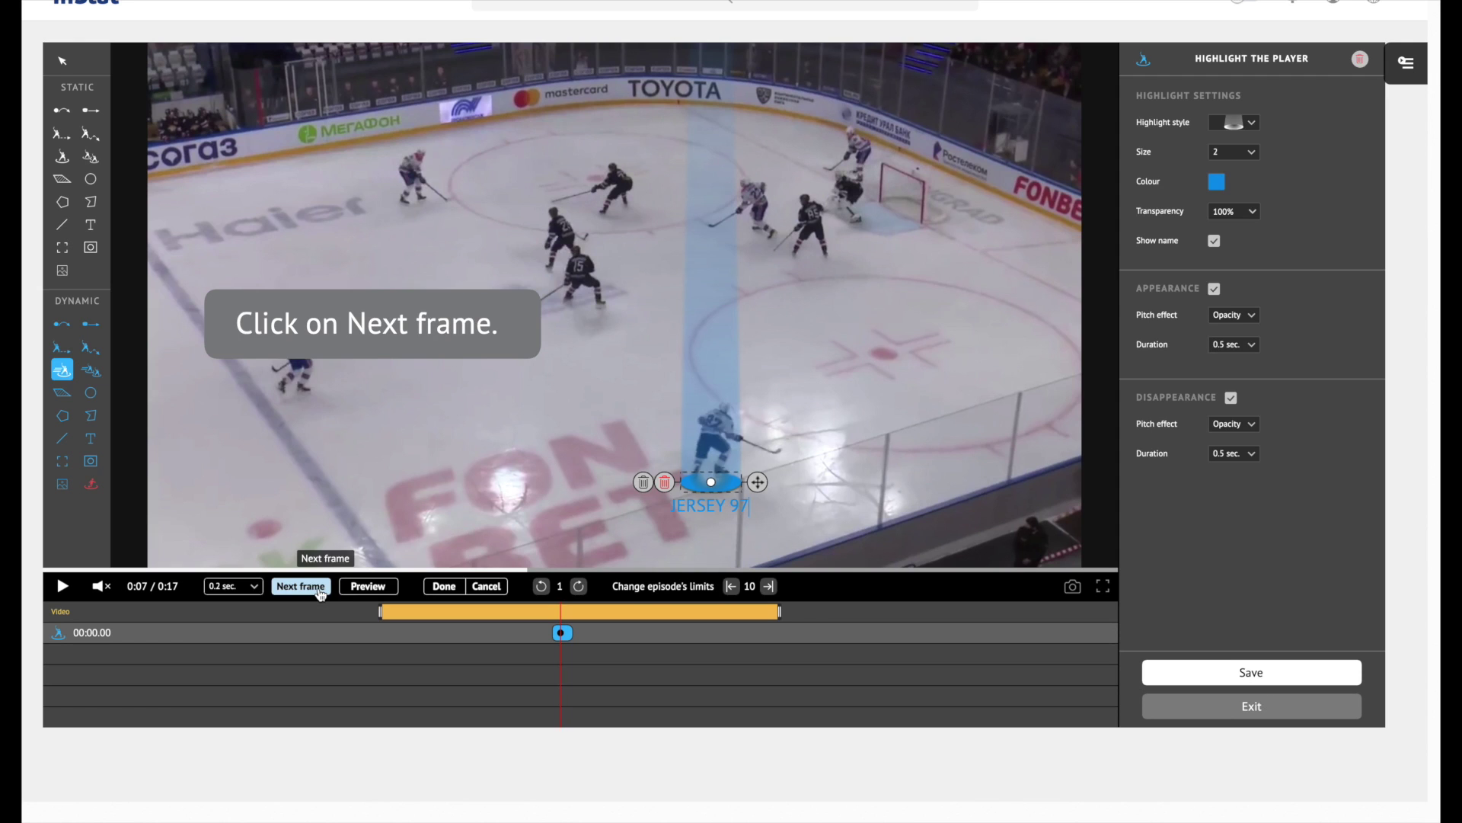
{"action": "left_click", "coordinate": [299, 592]}
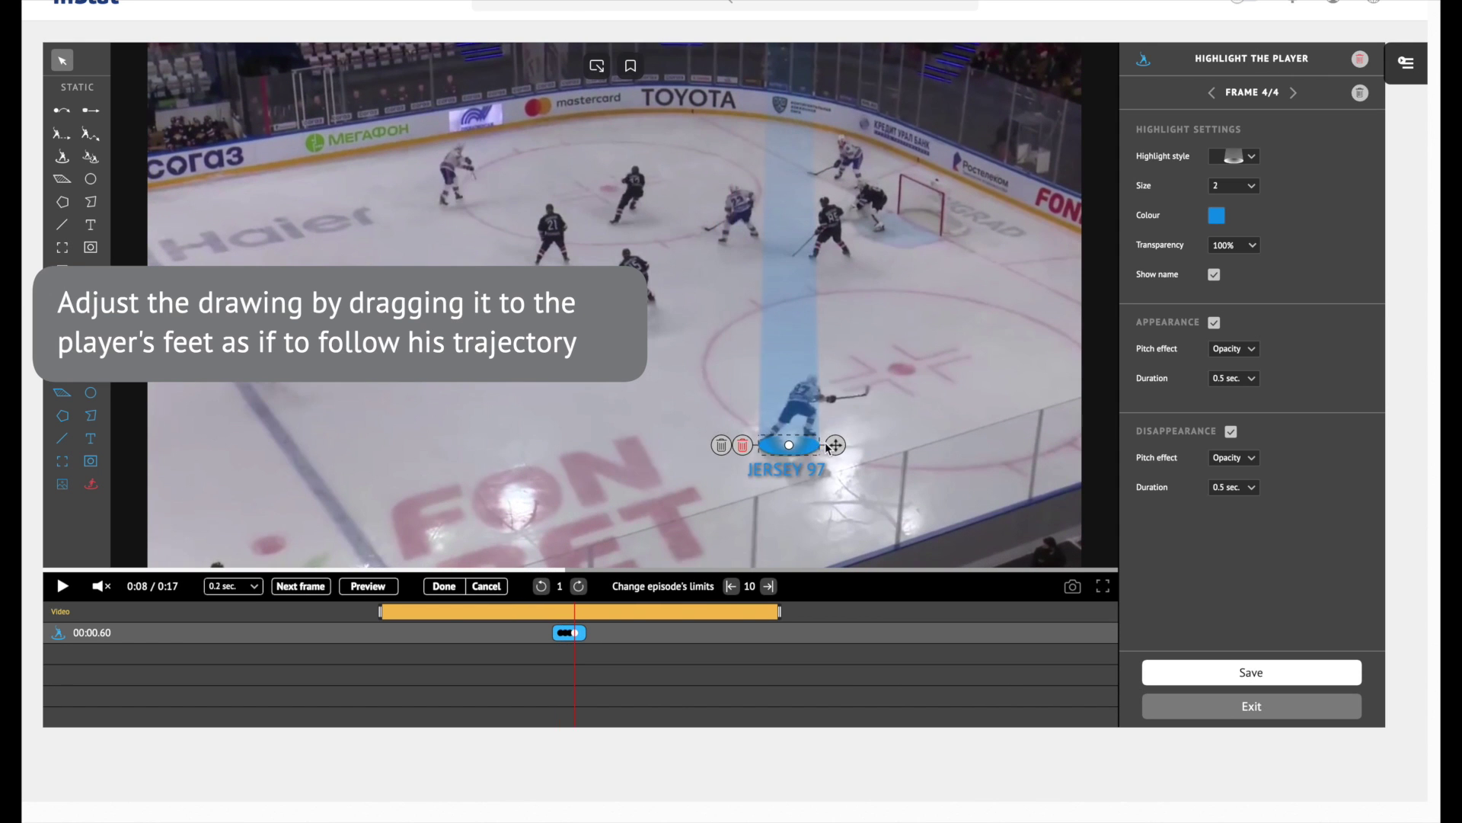
{"action": "left_click", "coordinate": [299, 592]}
{"action": "left_click", "coordinate": [300, 592]}
{"action": "left_click_drag", "start_coordinate": [873, 424], "coordinate": [1002, 272]}
{"action": "left_click", "coordinate": [299, 586]}
{"action": "left_click", "coordinate": [300, 586]}
{"action": "left_click", "coordinate": [299, 586]}
{"action": "left_click", "coordinate": [299, 585]}
{"action": "left_click", "coordinate": [299, 586]}
{"action": "left_click", "coordinate": [299, 585]}
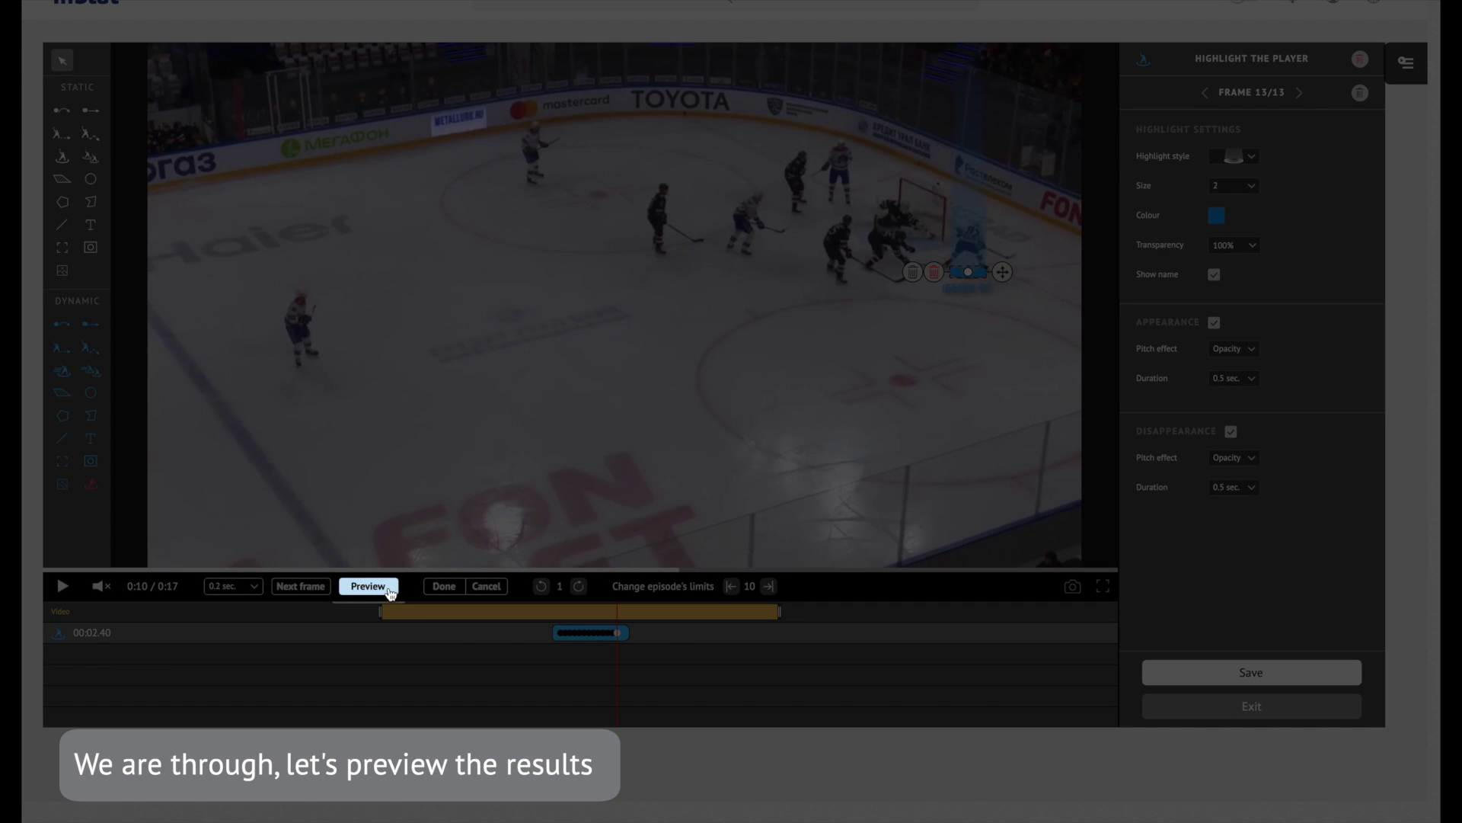
Step: Preview the highlight, fix the misplaced frame, then delete the whole highlight sequence
{"action": "left_click", "coordinate": [388, 591]}
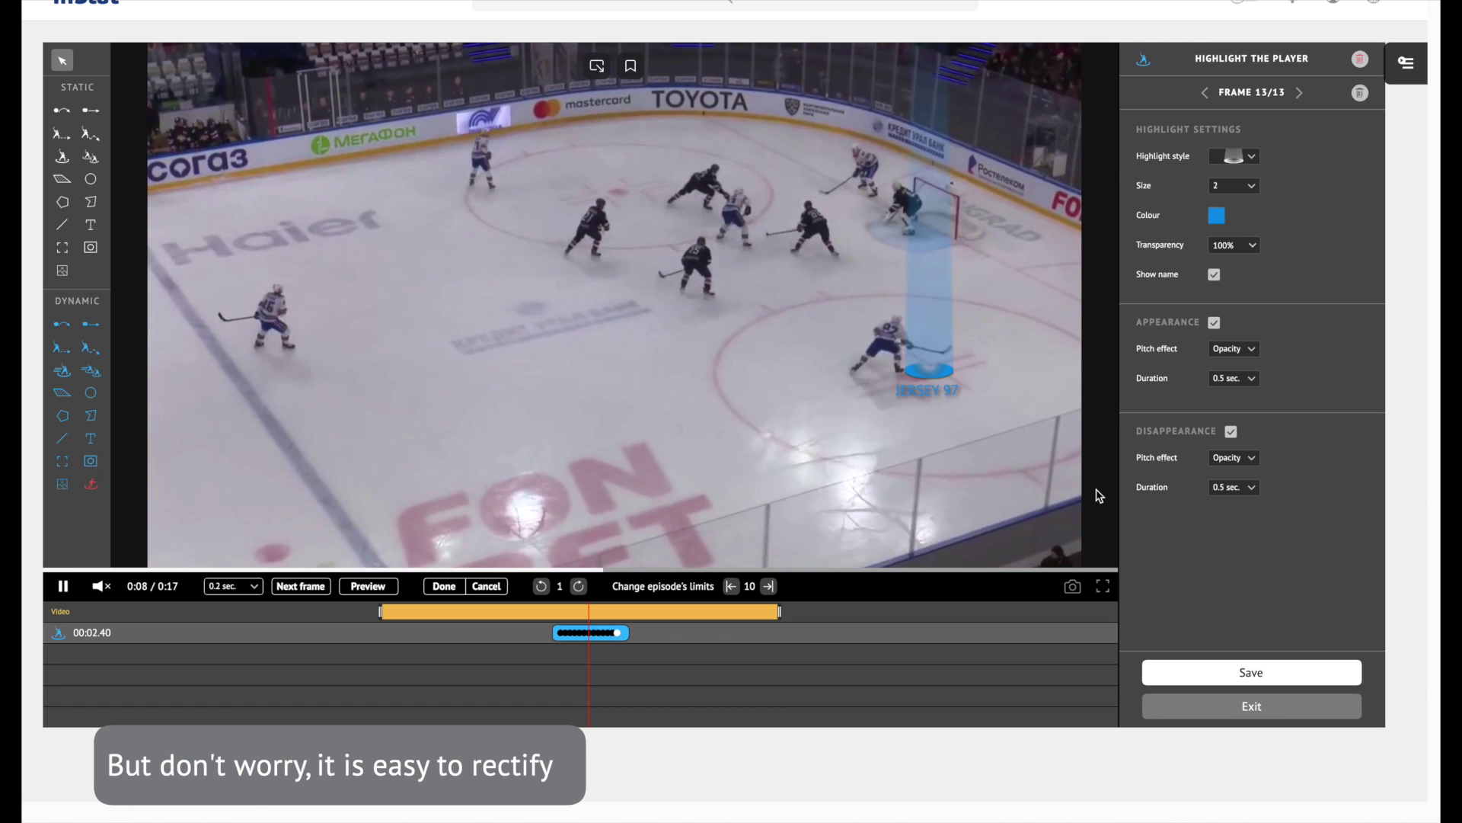
{"action": "left_click", "coordinate": [598, 636]}
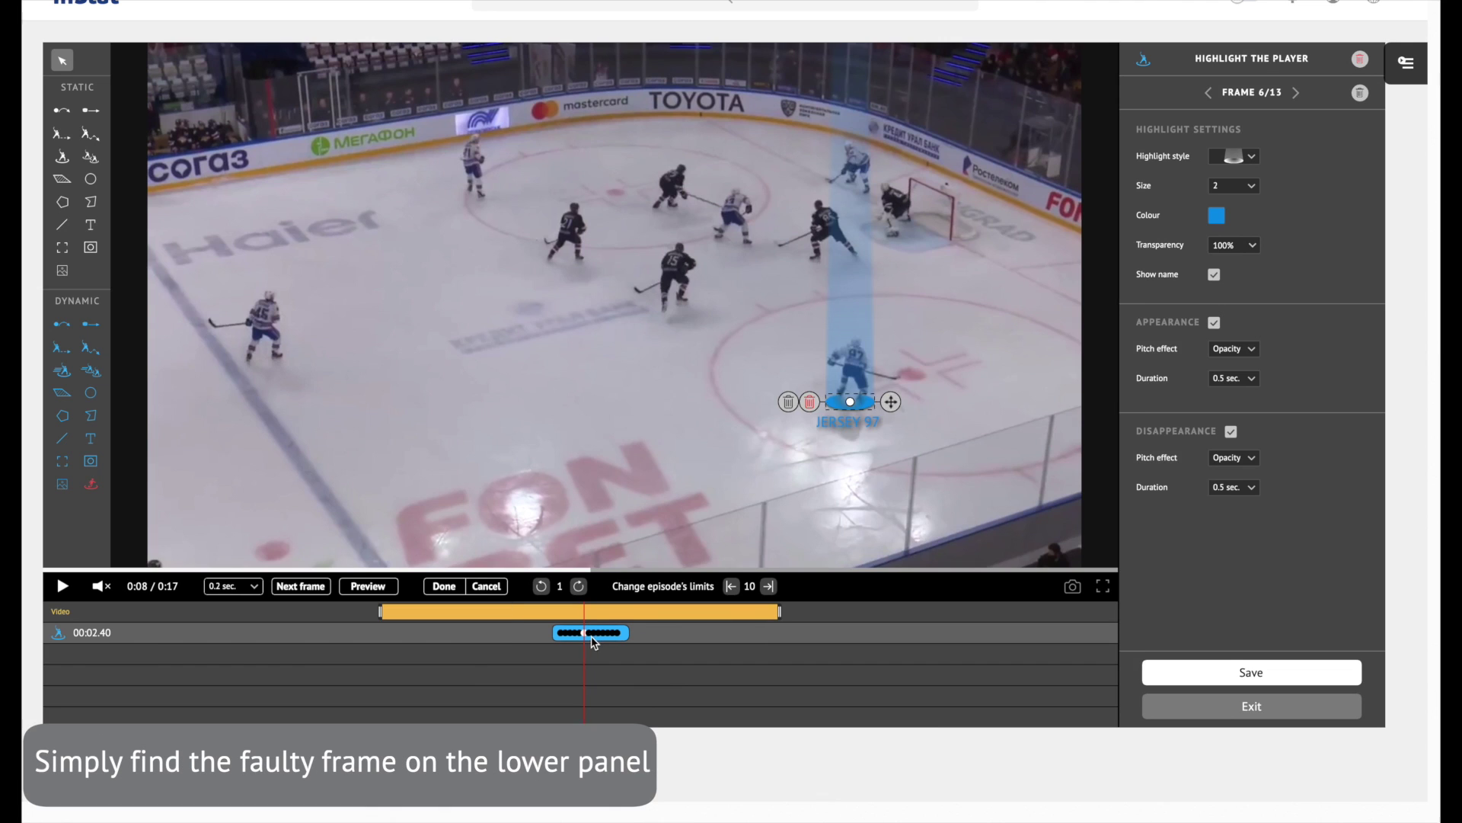
{"action": "left_click", "coordinate": [591, 633]}
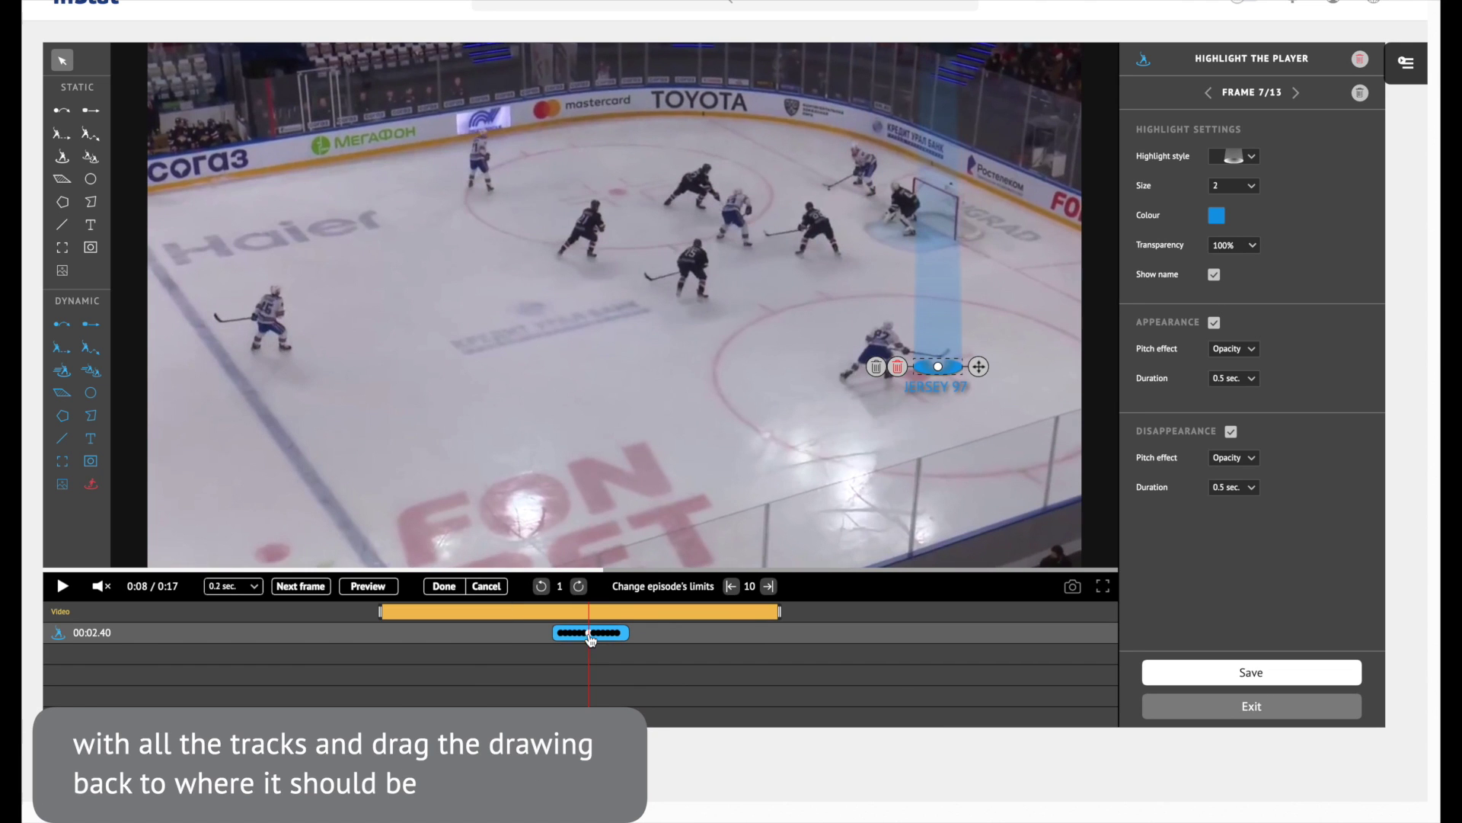
{"action": "left_click_drag", "start_coordinate": [975, 370], "coordinate": [911, 383]}
{"action": "left_click", "coordinate": [562, 635]}
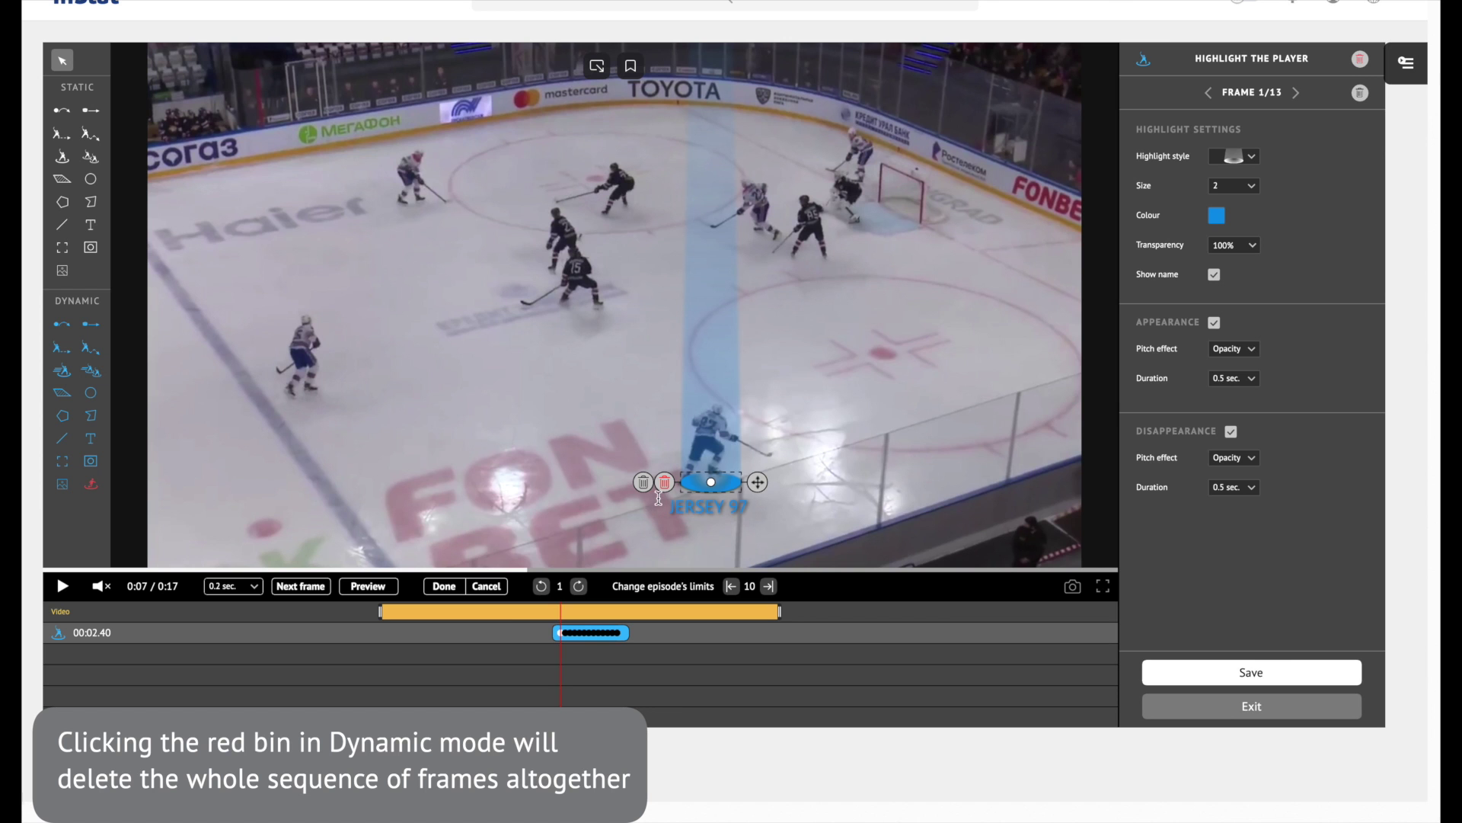
{"action": "left_click", "coordinate": [663, 487]}
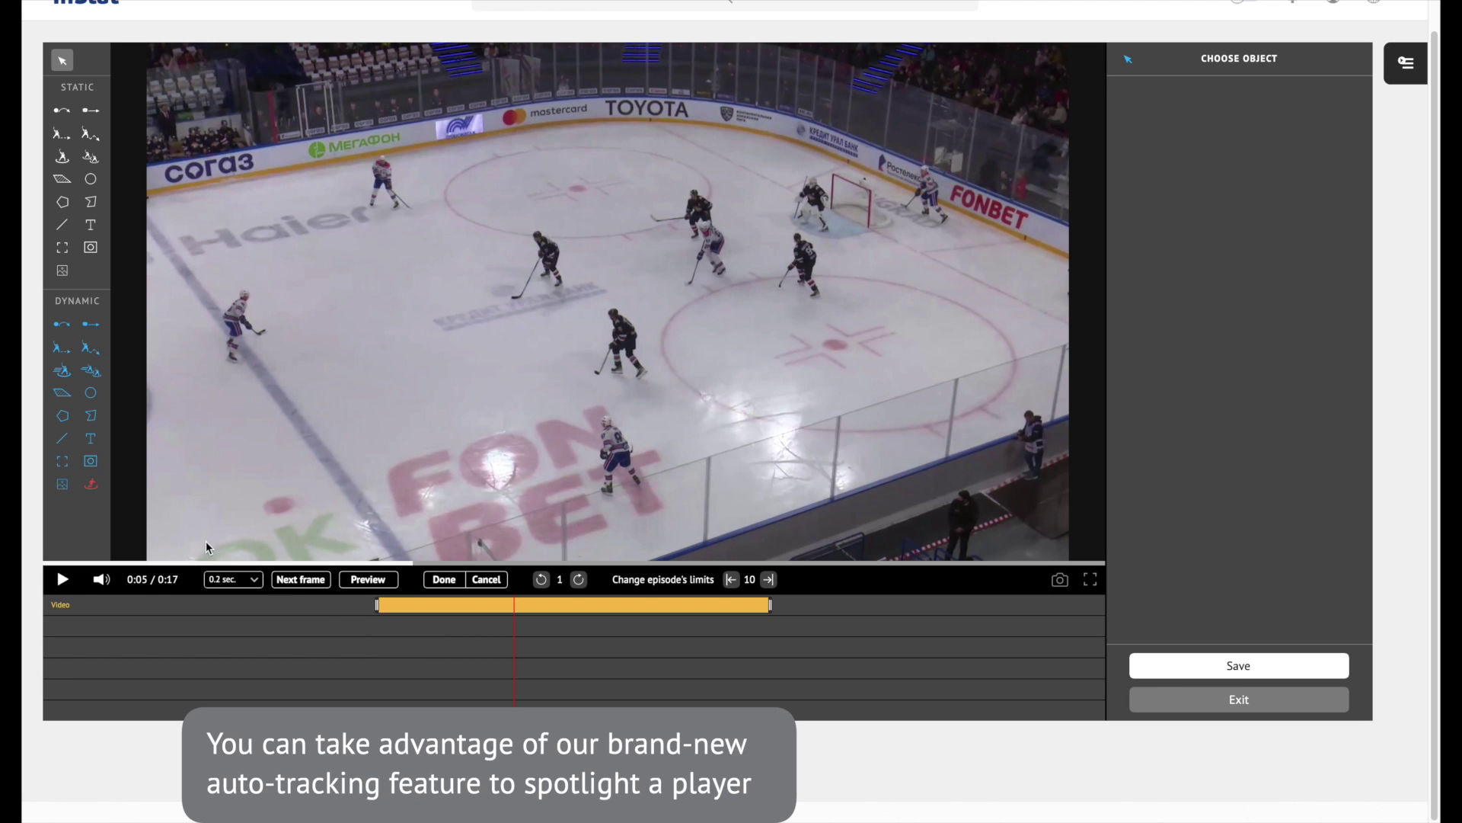
Step: Auto-track the skater near the bottom centre with a light-column spotlight at size 2
{"action": "left_click", "coordinate": [92, 488]}
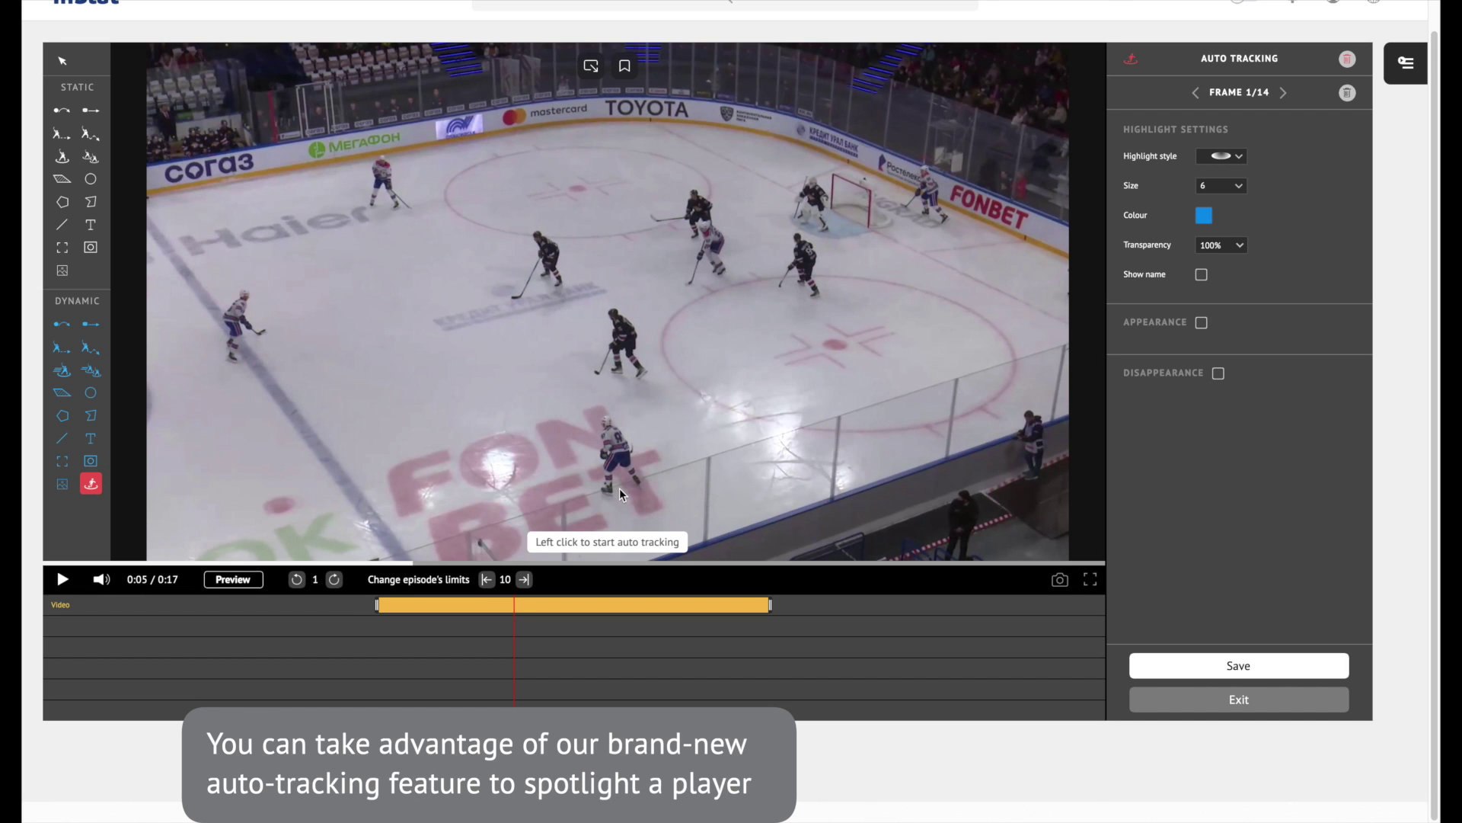
{"action": "left_click", "coordinate": [622, 491]}
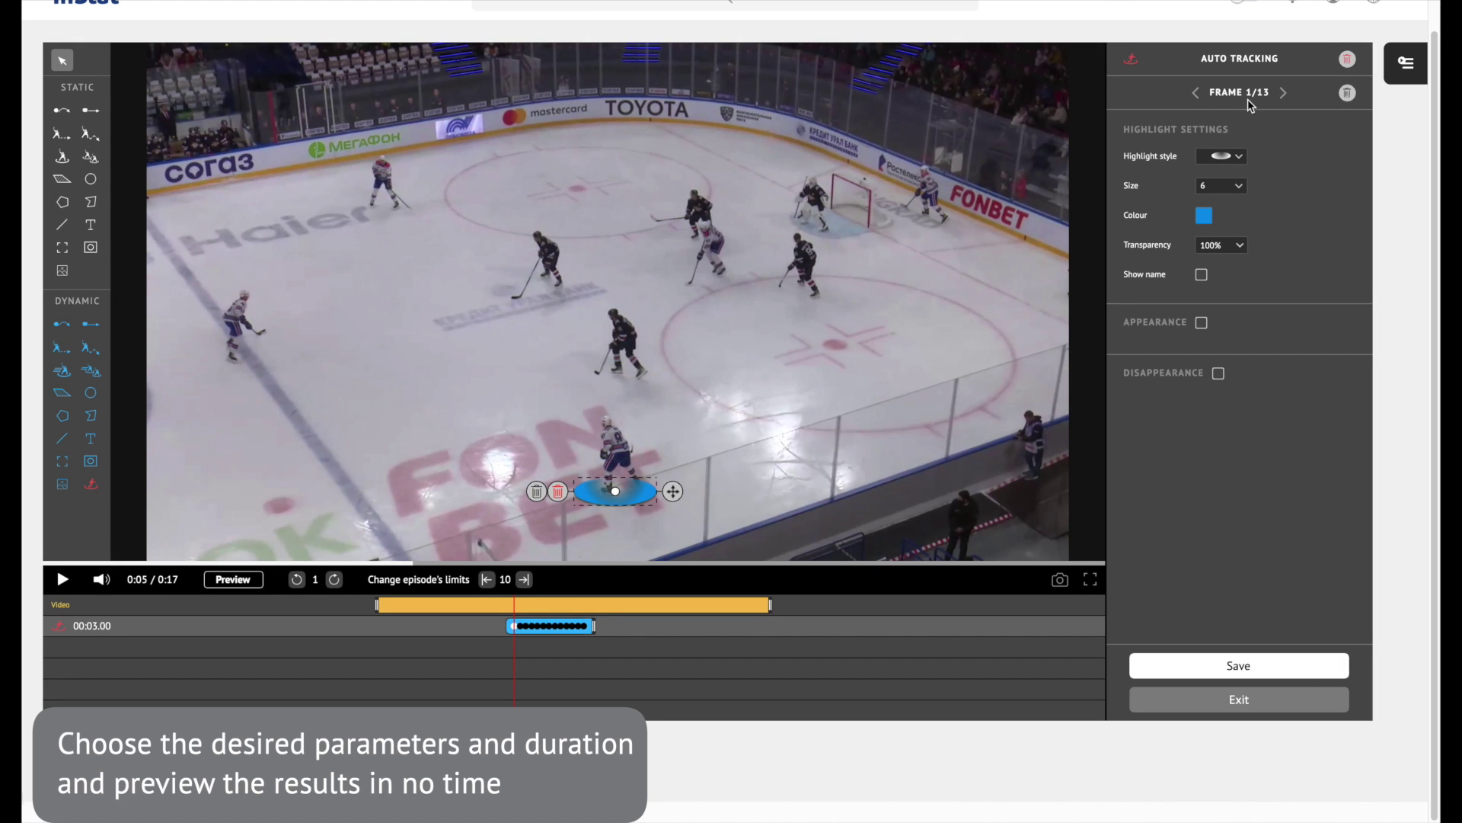
{"action": "left_click", "coordinate": [1238, 157]}
{"action": "left_click", "coordinate": [1240, 192]}
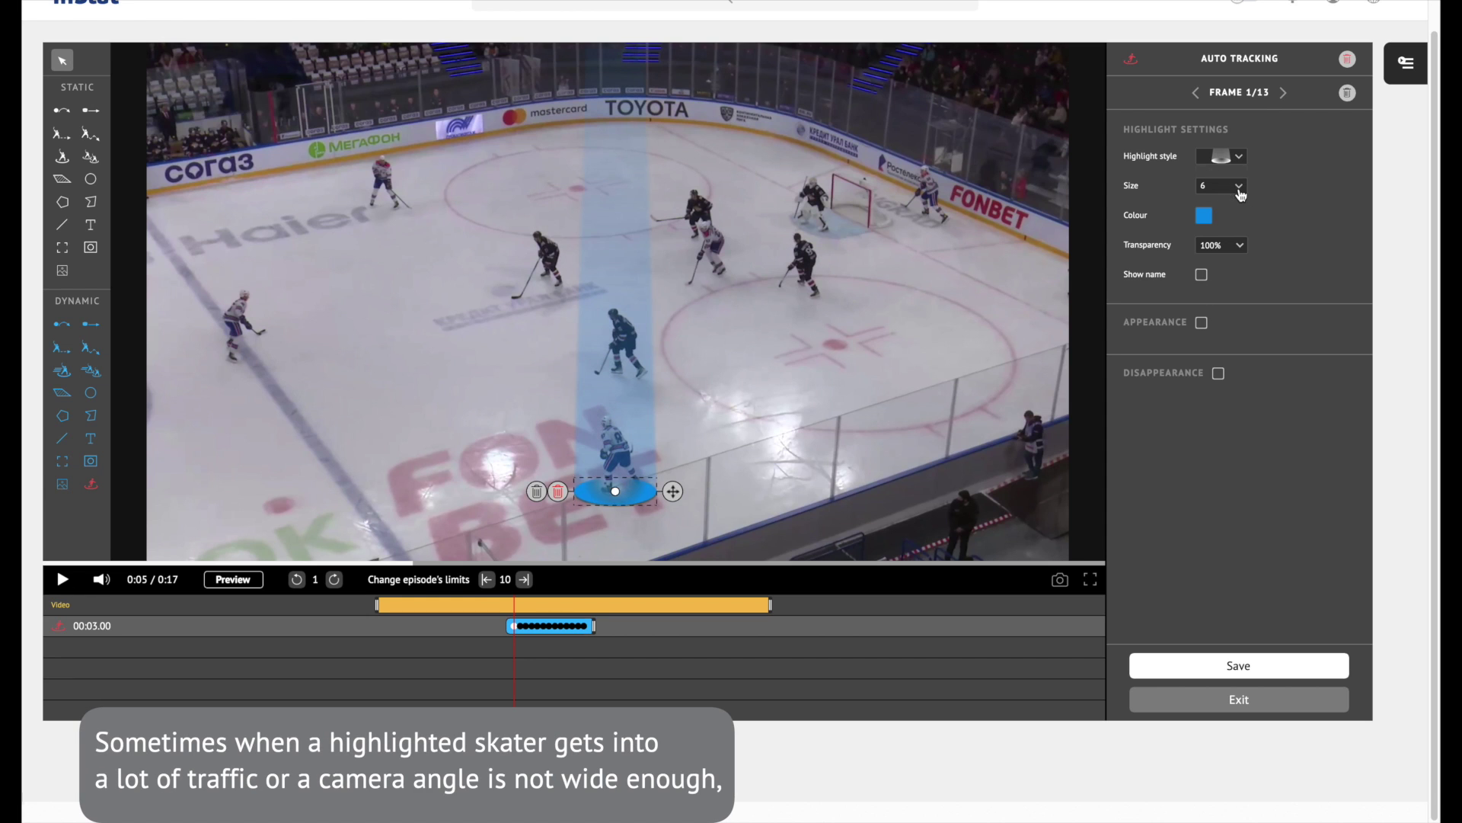
{"action": "left_click", "coordinate": [1240, 190]}
{"action": "left_click", "coordinate": [1211, 220]}
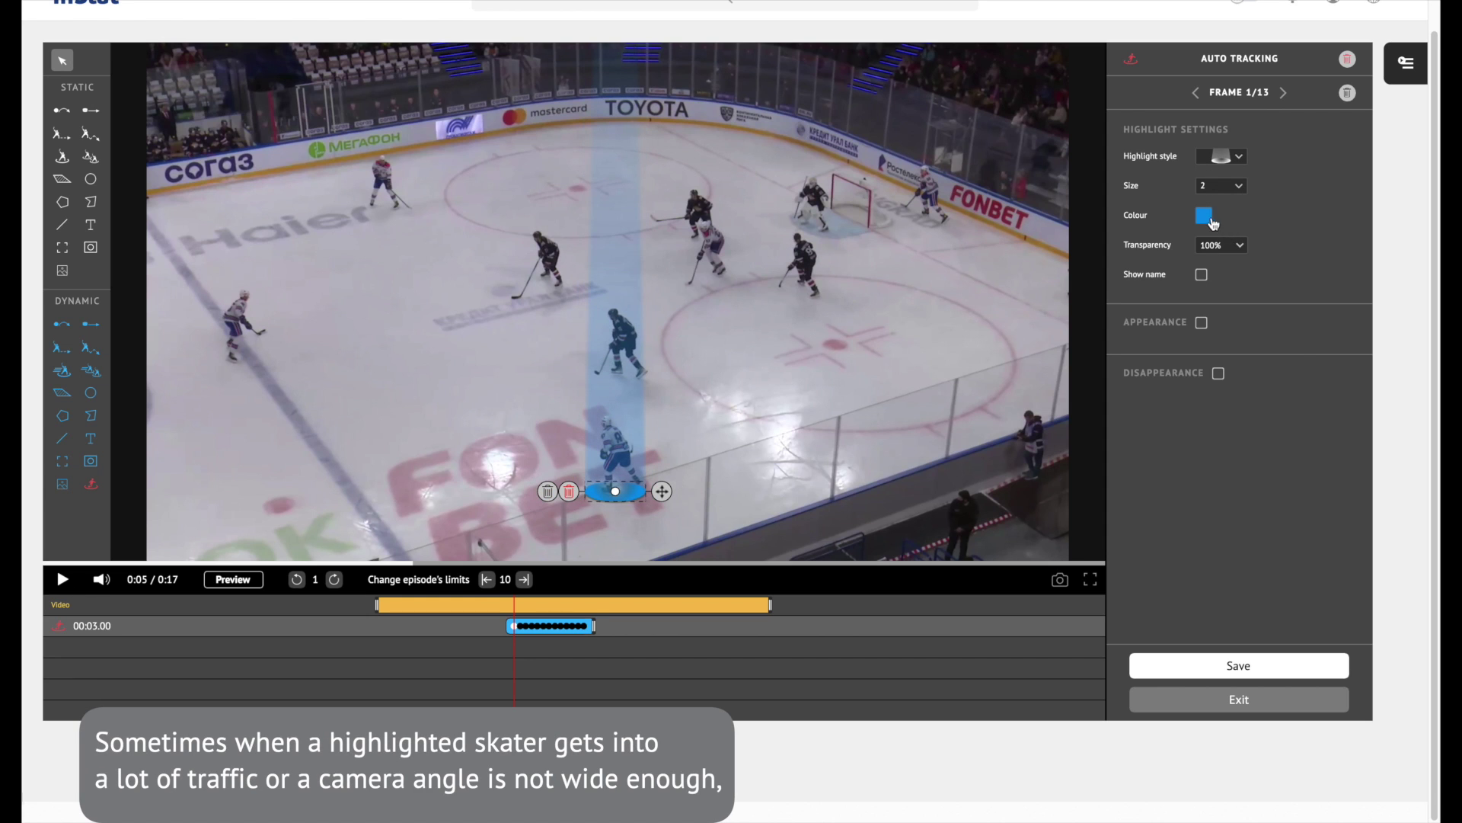
Step: Make the spotlight red with name 'JERSEY 97', fade-in/out, 5-second duration, and preview it
{"action": "left_click", "coordinate": [1211, 221]}
{"action": "left_click", "coordinate": [1202, 379]}
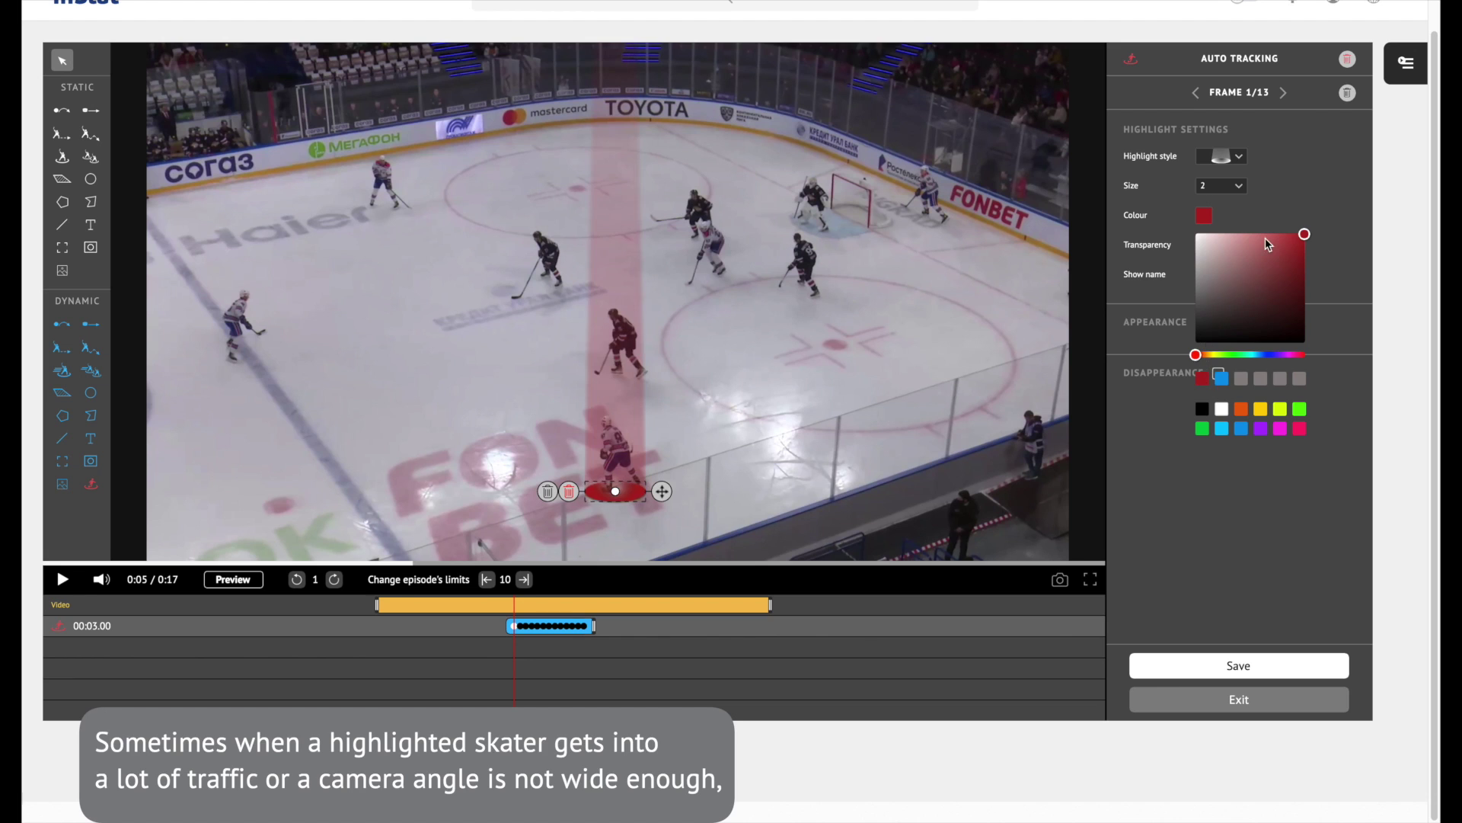
{"action": "left_click", "coordinate": [1202, 274]}
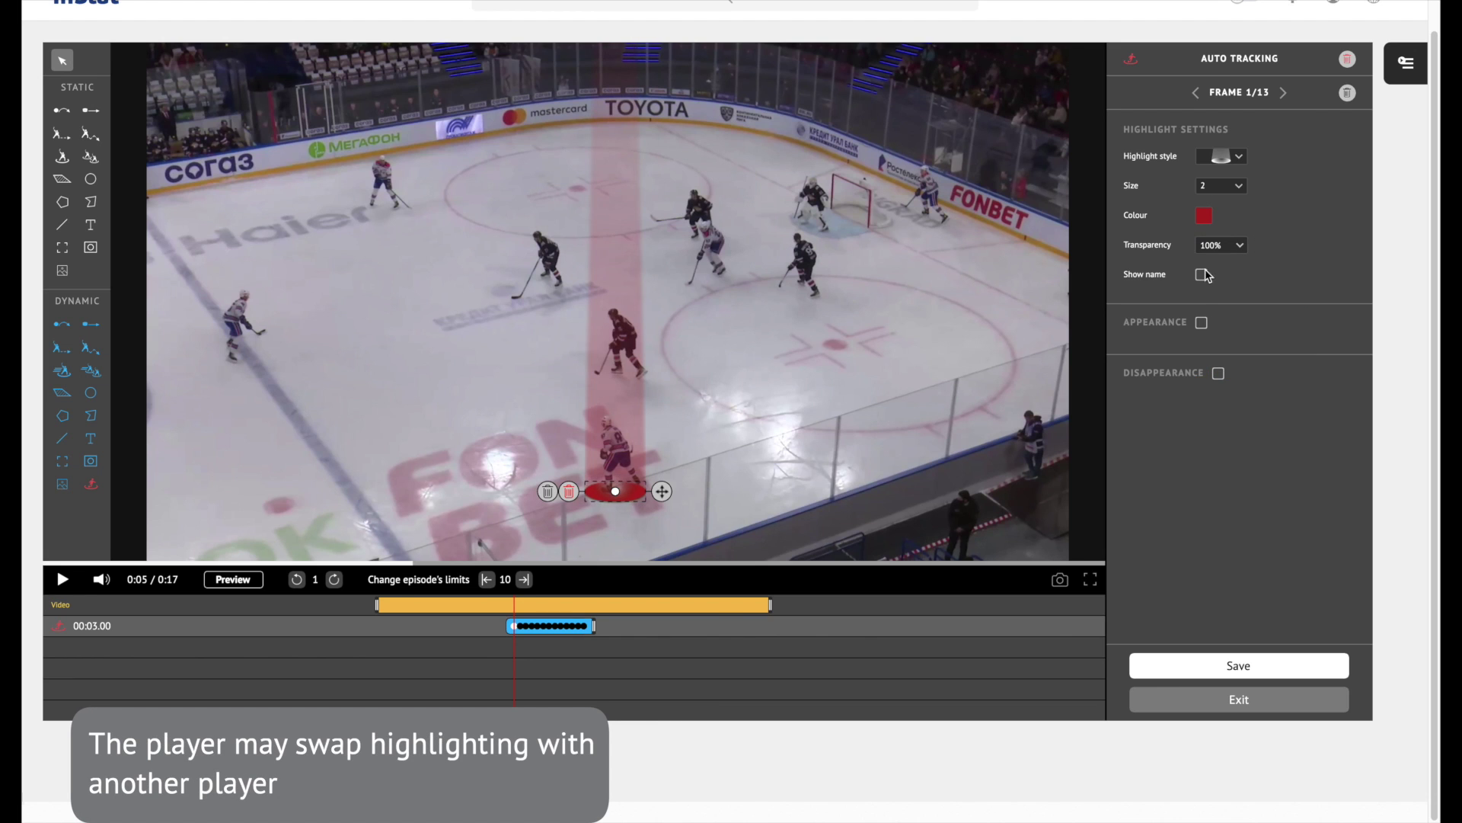
{"action": "left_click", "coordinate": [1203, 323]}
{"action": "left_click", "coordinate": [1218, 432]}
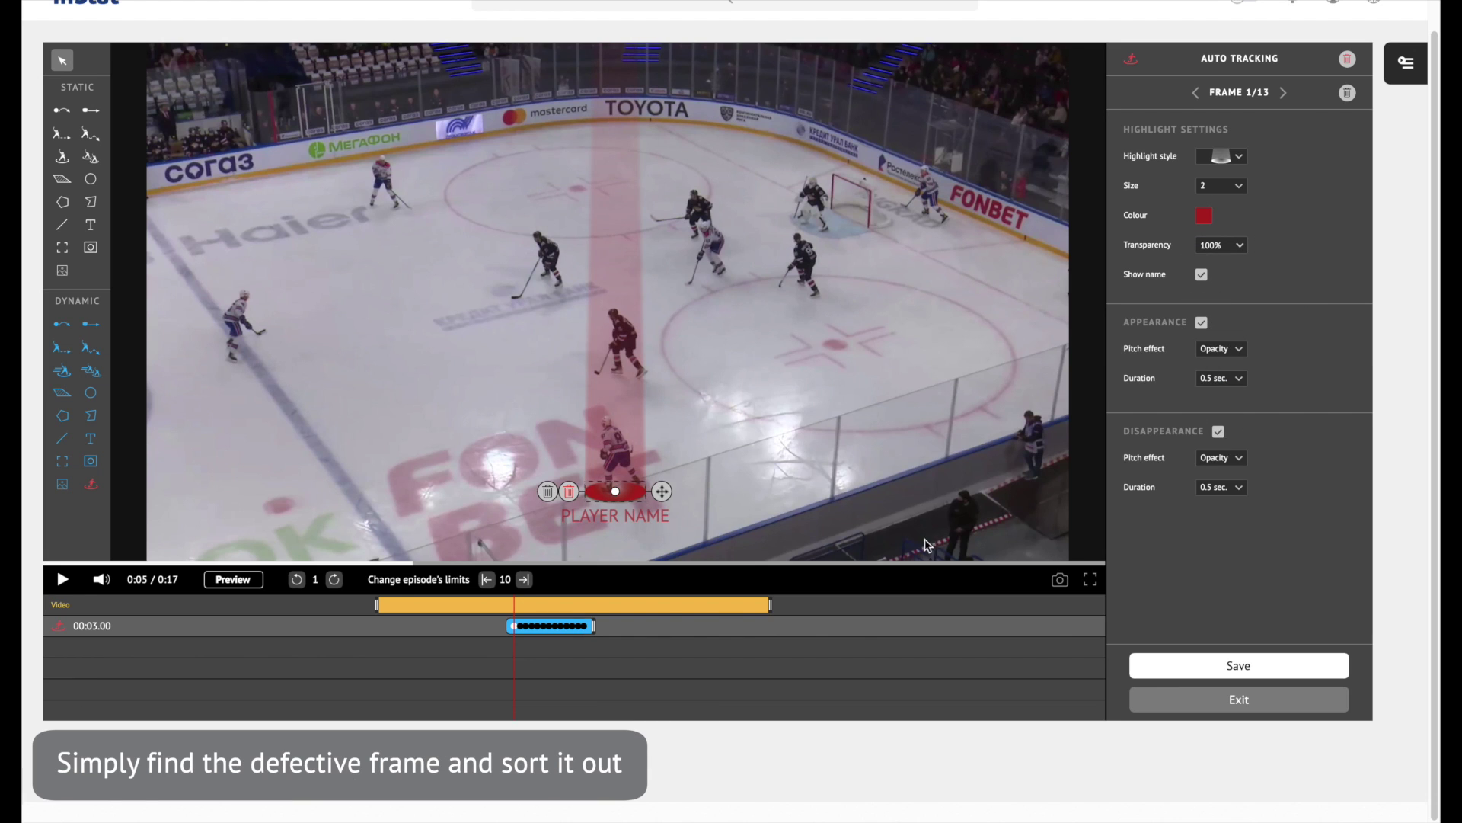
{"action": "left_click_drag", "start_coordinate": [606, 629], "coordinate": [670, 629]}
{"action": "left_click", "coordinate": [638, 514]}
{"action": "type", "text": "JERSEY 97"}
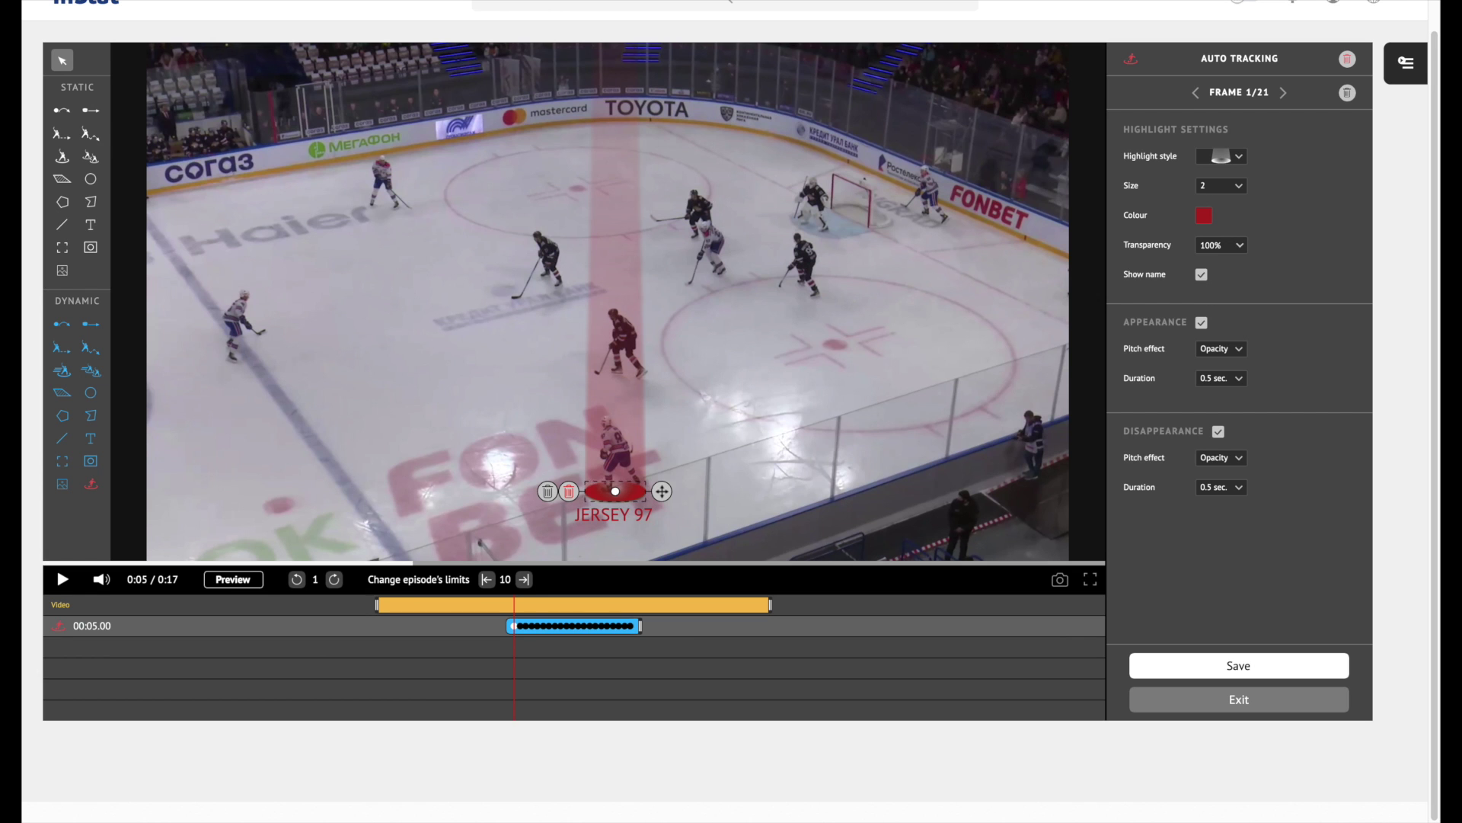
{"action": "left_click", "coordinate": [231, 582]}
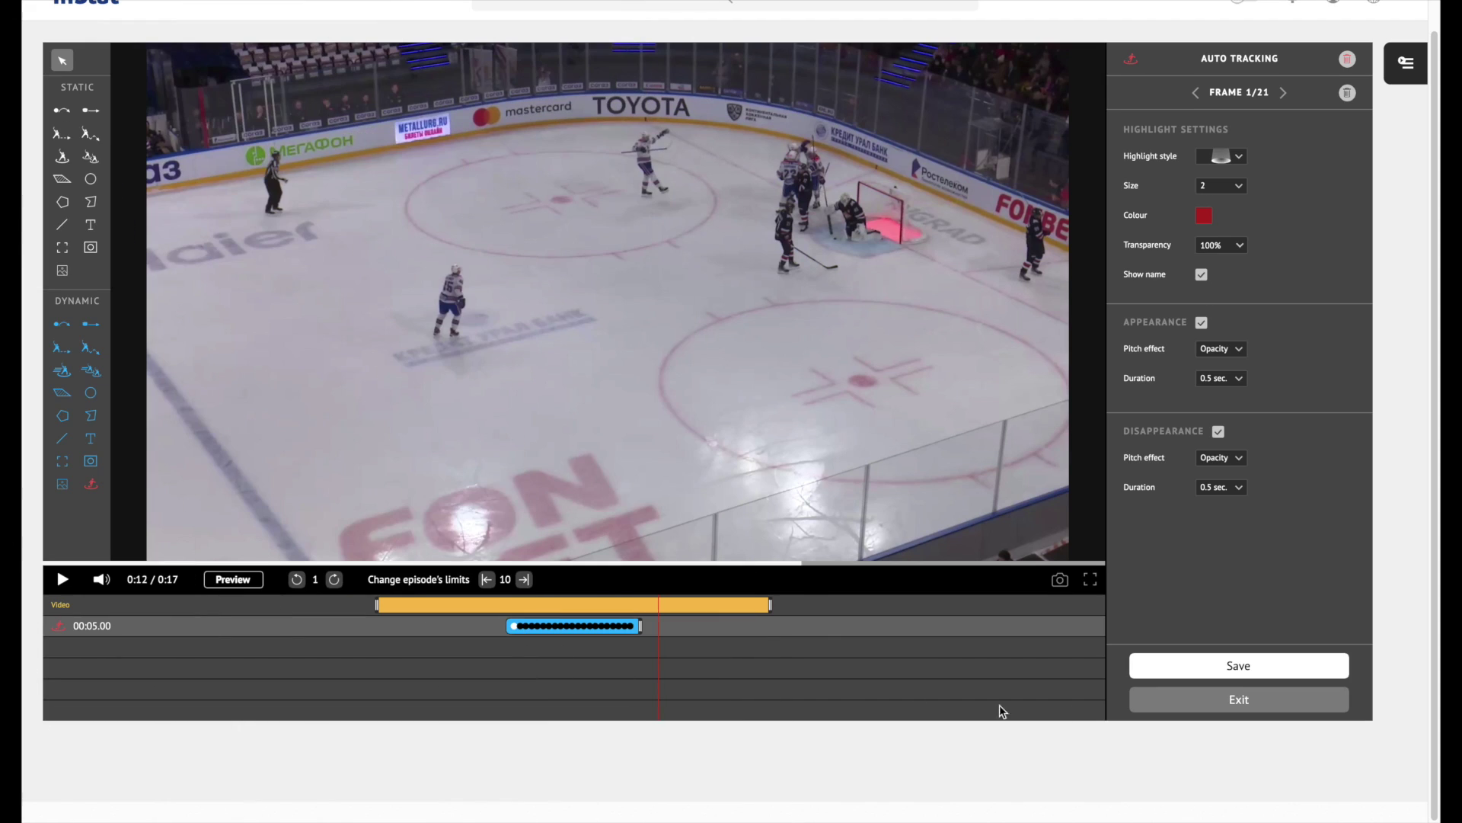
Step: Save the annotated episode and choose a download option for its video
{"action": "left_click", "coordinate": [1240, 666]}
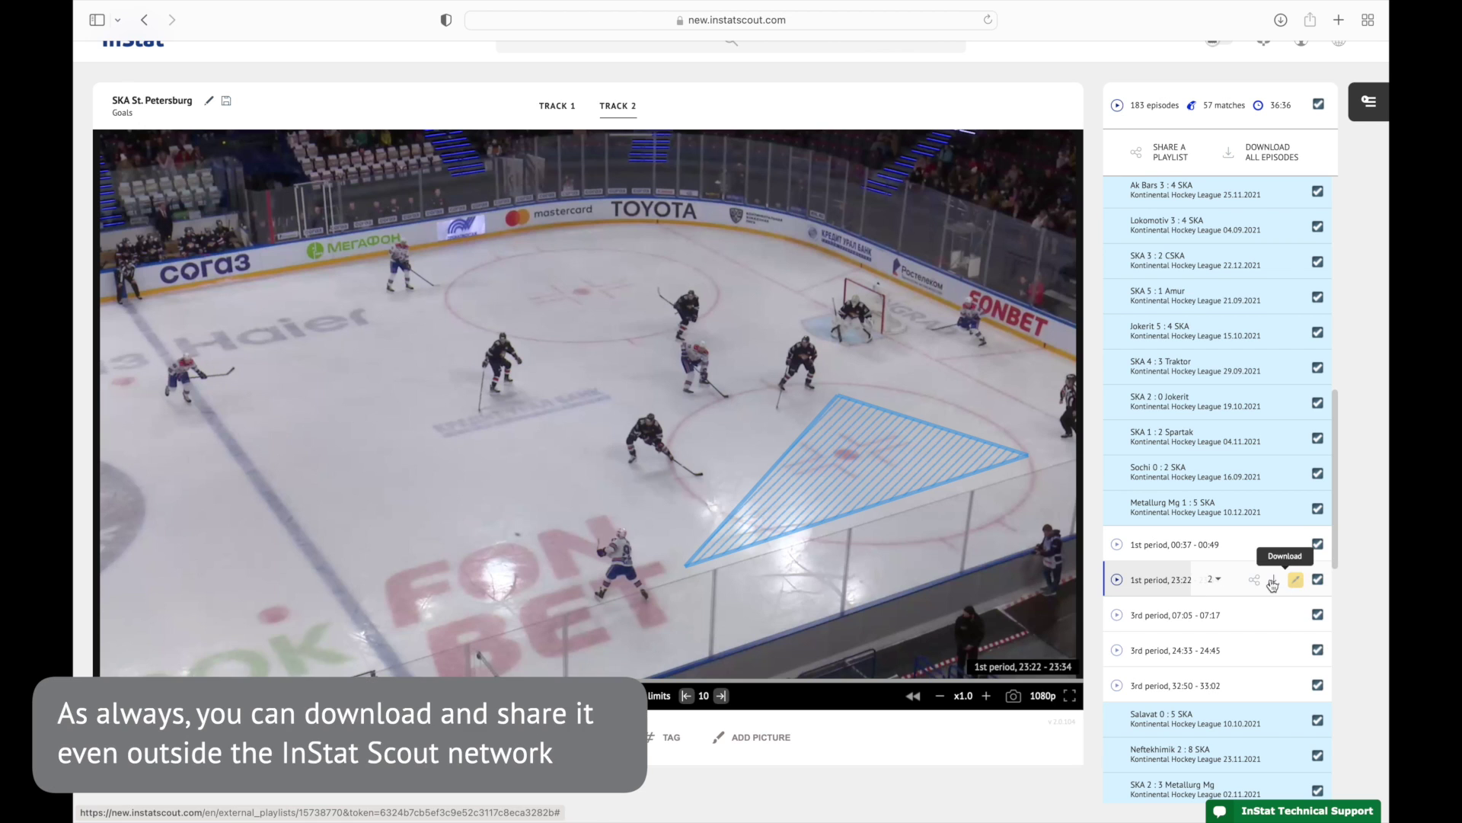
{"action": "left_click", "coordinate": [1273, 584]}
{"action": "left_click", "coordinate": [1229, 559]}
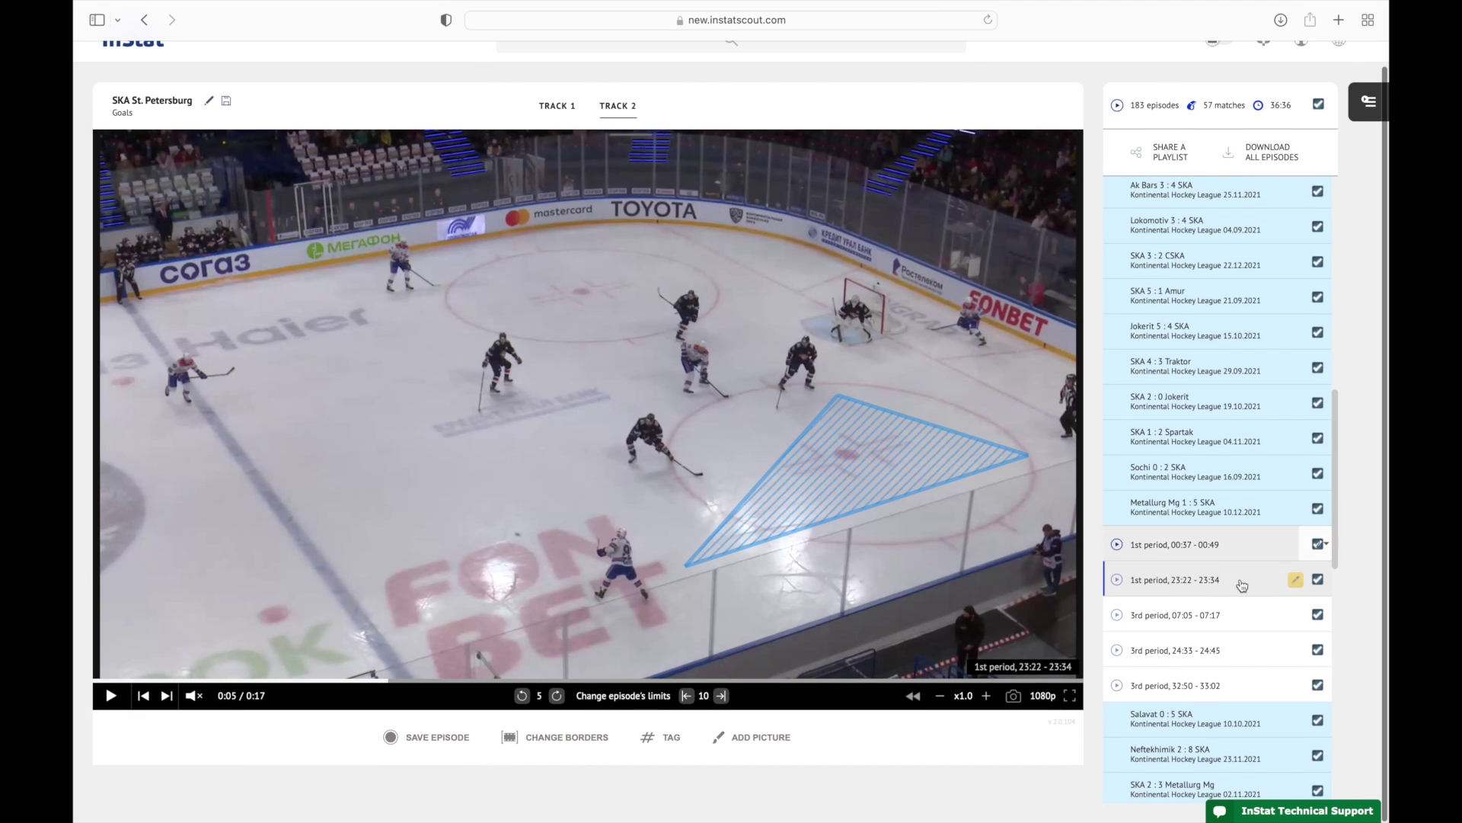
Step: Share the video with a contact titled 'Look at Jersey 97', then play it from the email
{"action": "left_click", "coordinate": [1253, 583]}
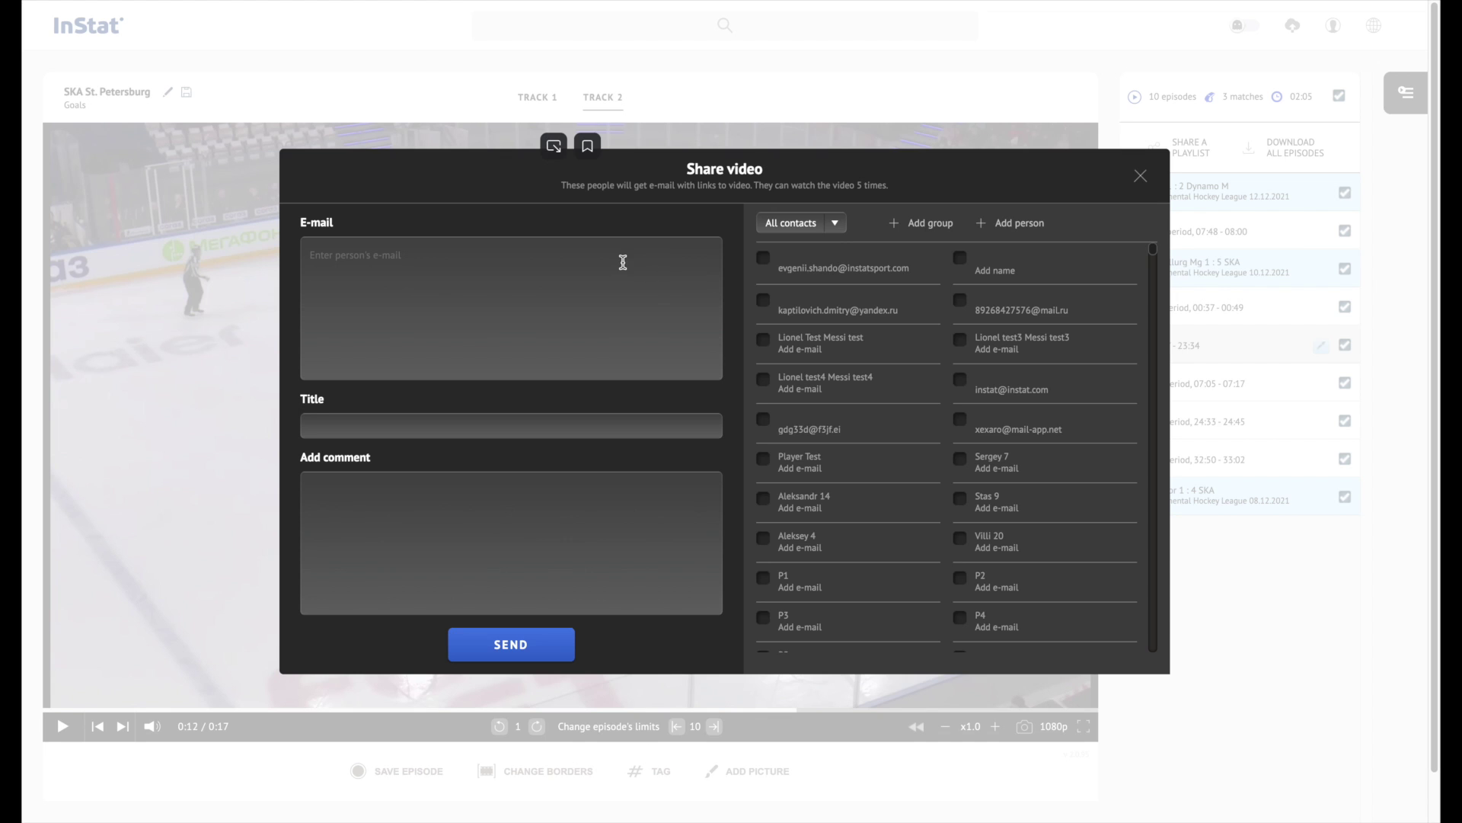
{"action": "left_click", "coordinate": [764, 258]}
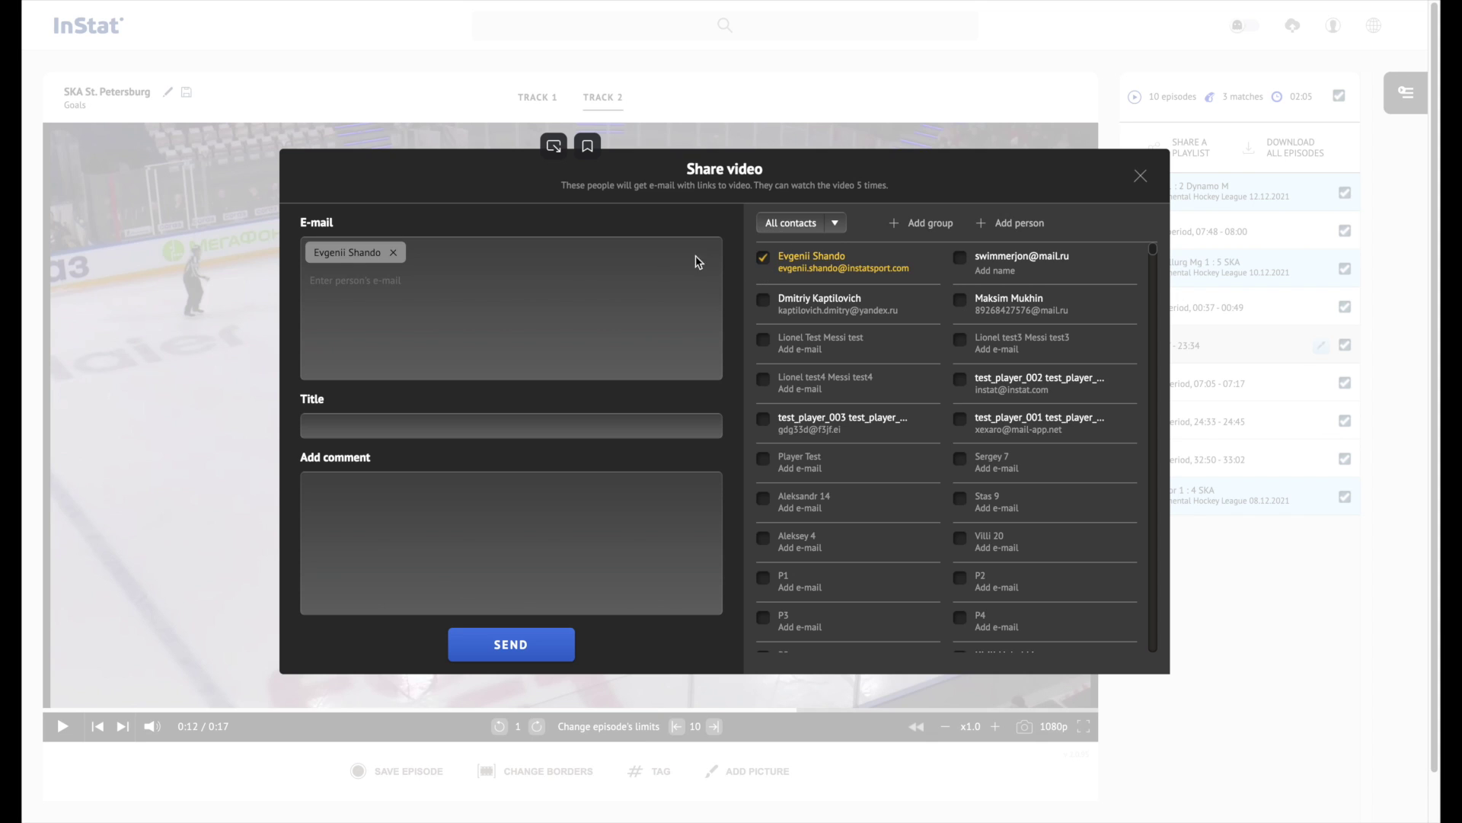
{"action": "left_click", "coordinate": [393, 435]}
{"action": "type", "text": "Look at Jer"}
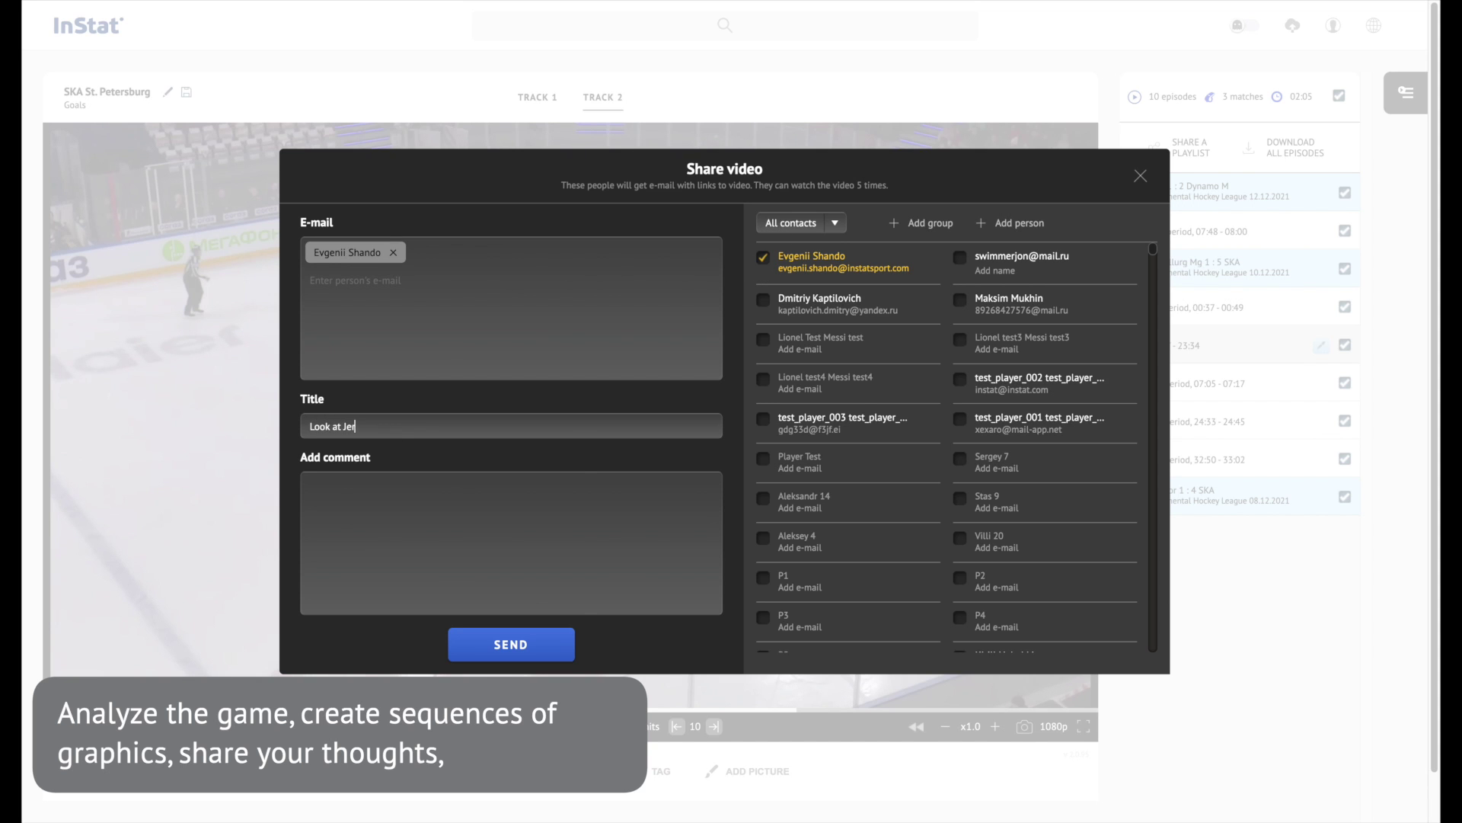
{"action": "type", "text": "sey 97"}
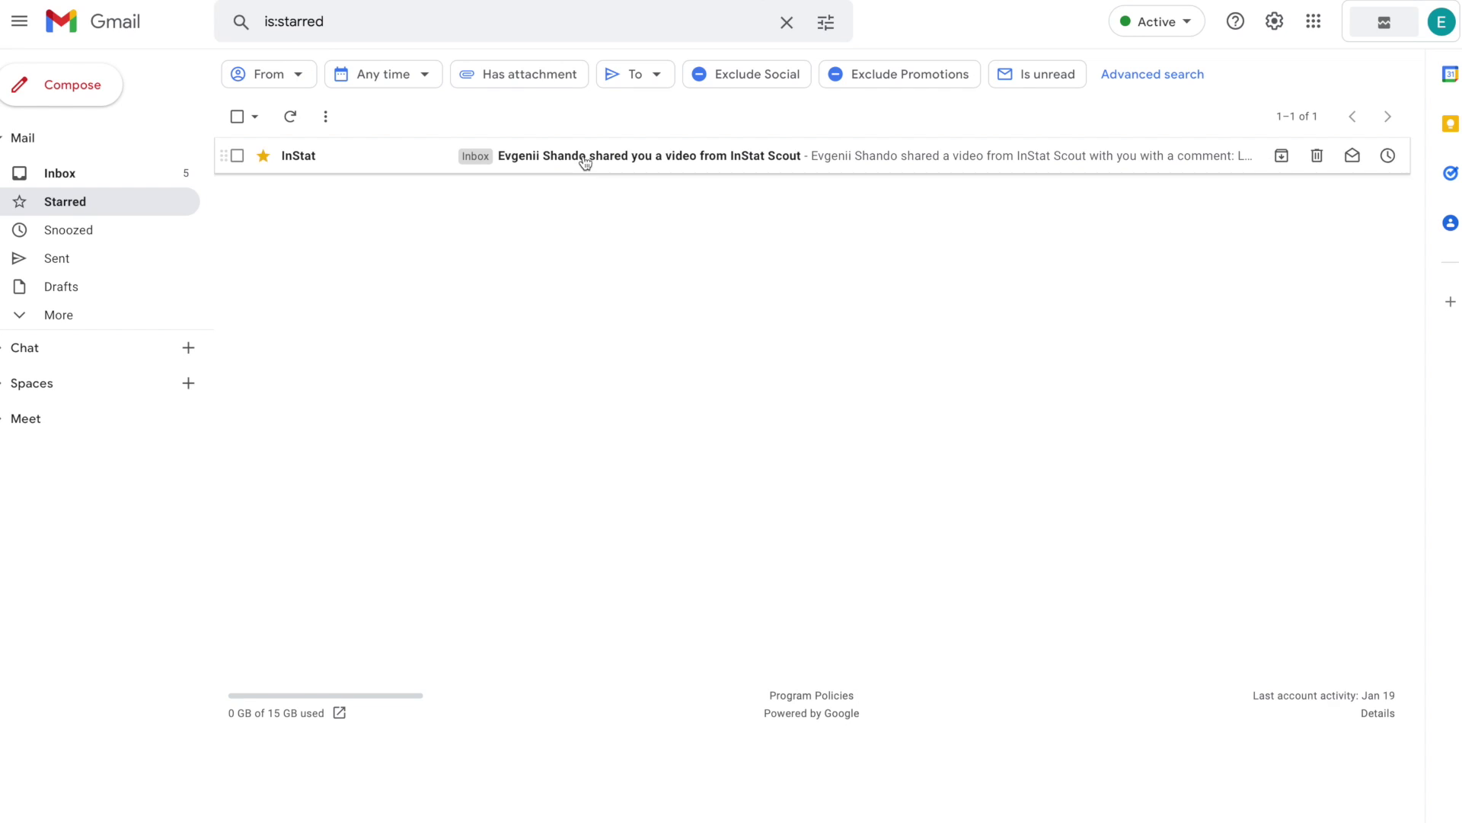
{"action": "left_click", "coordinate": [585, 157]}
{"action": "scroll", "coordinate": [1114, 478], "scroll_direction": "down", "scroll_amount": 2}
{"action": "left_click", "coordinate": [873, 400]}
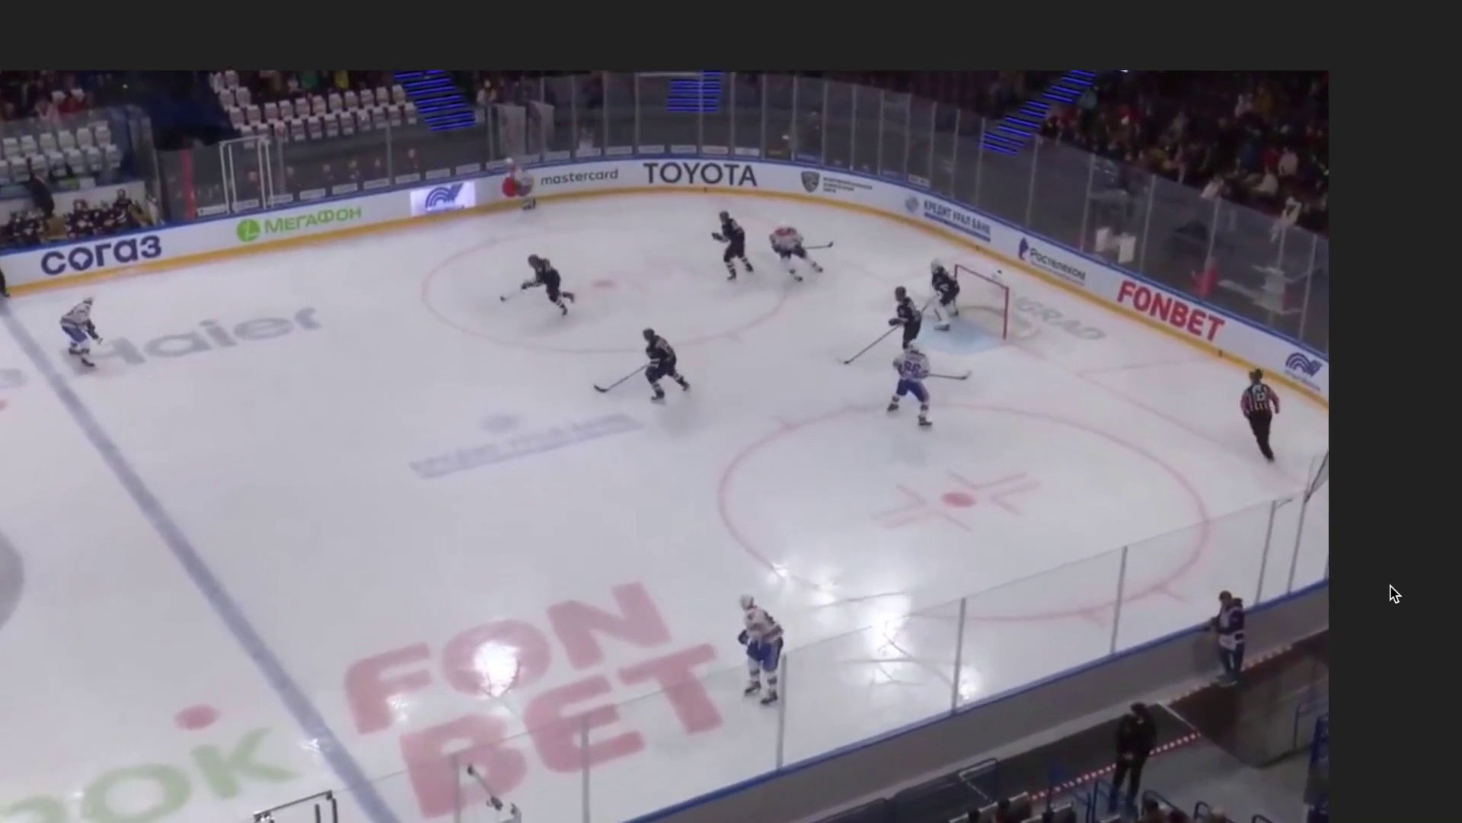